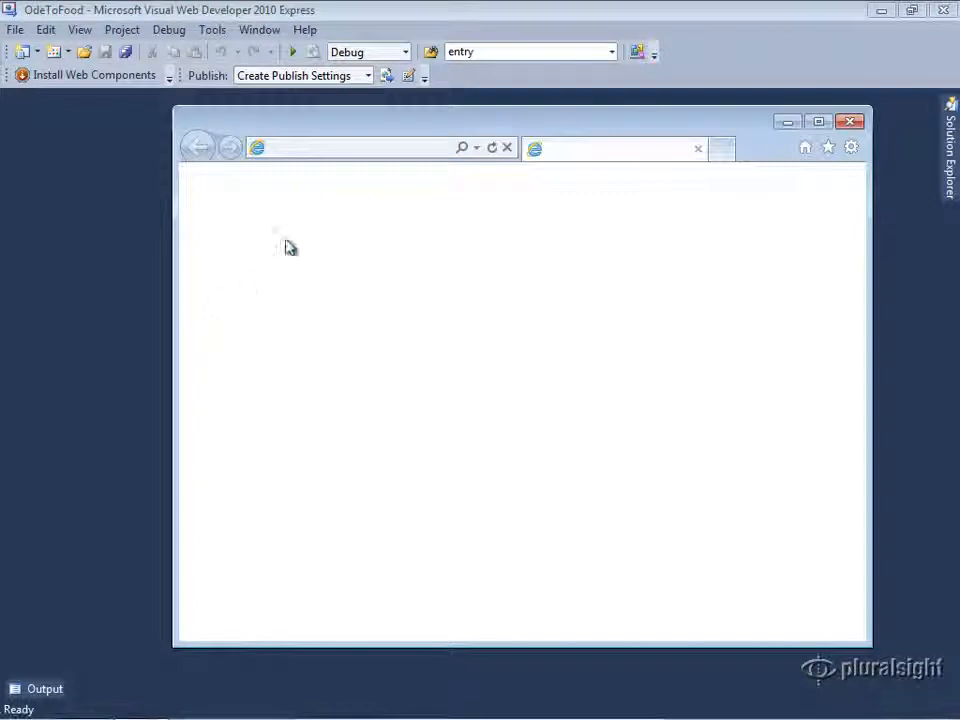
left_click(377, 148)
key("ctrl+a")
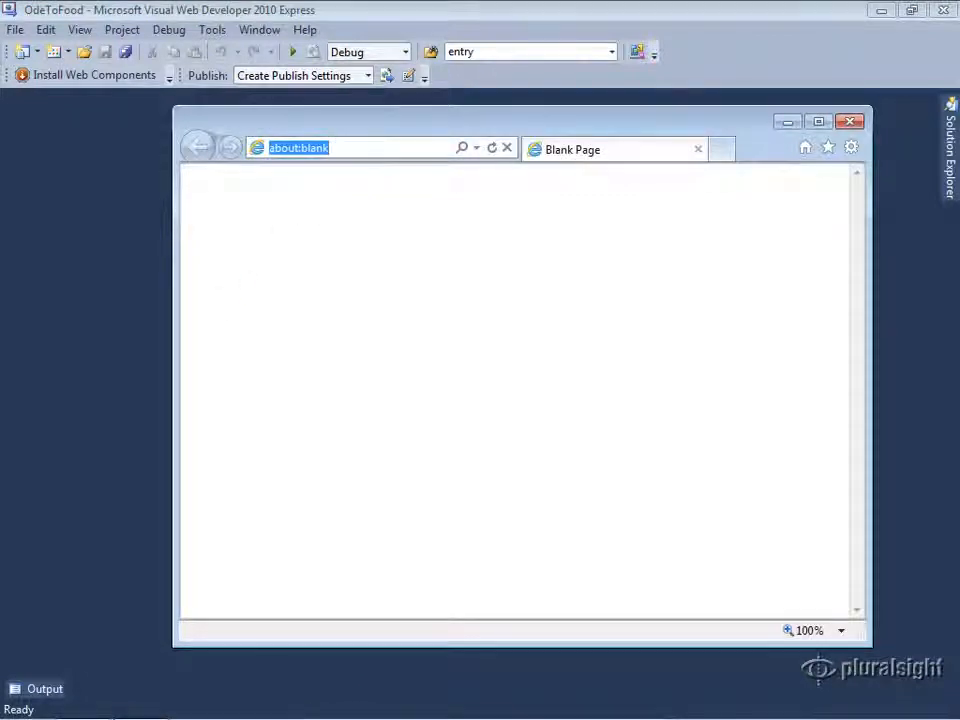
type("http://")
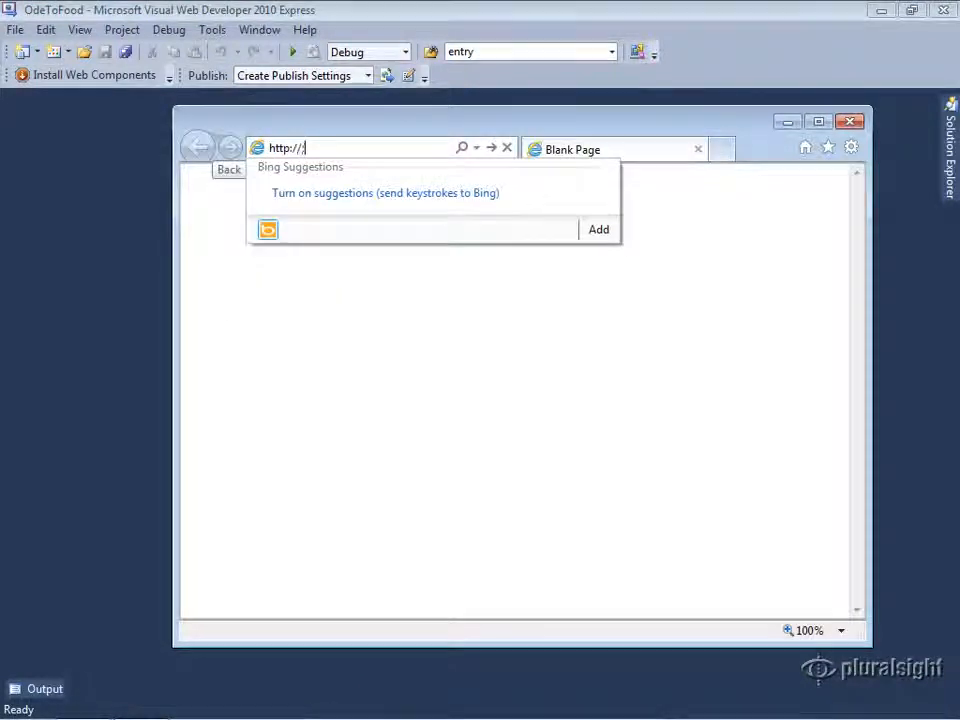
type("localhost/")
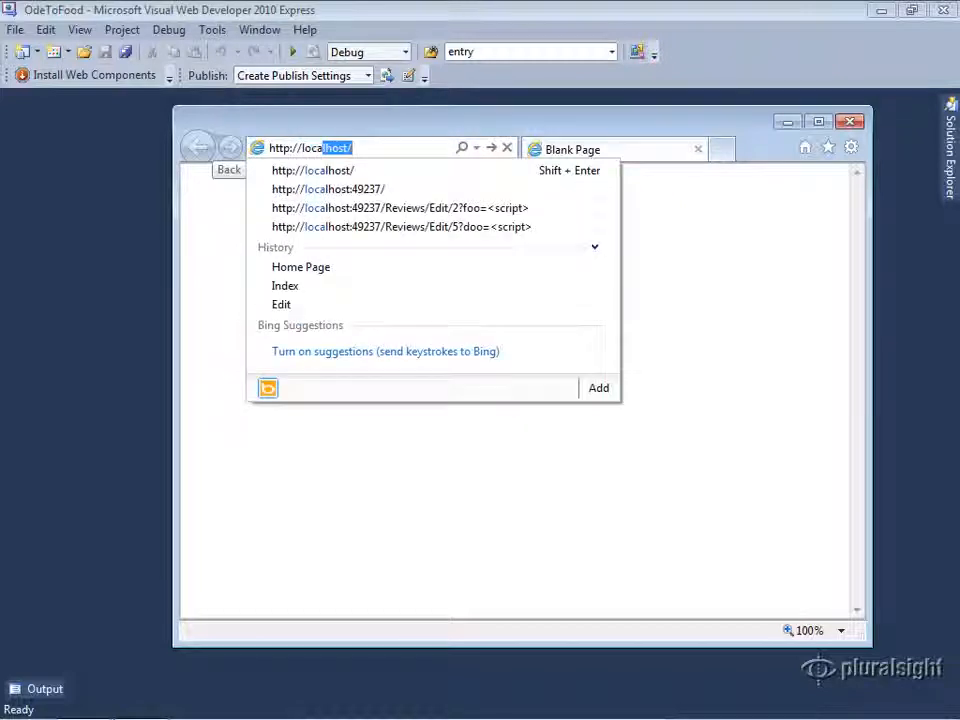
key("Return")
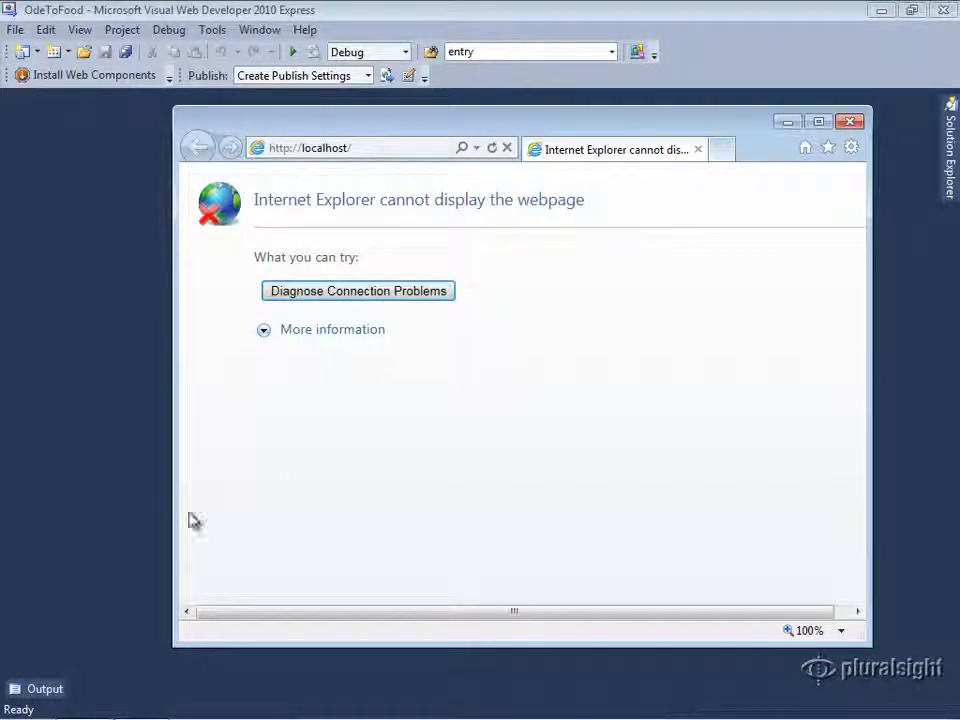
Step: Open Programs and Features from a system search and bring up the dialog for turning Windows features on or off
left_click(24, 704)
type("progr")
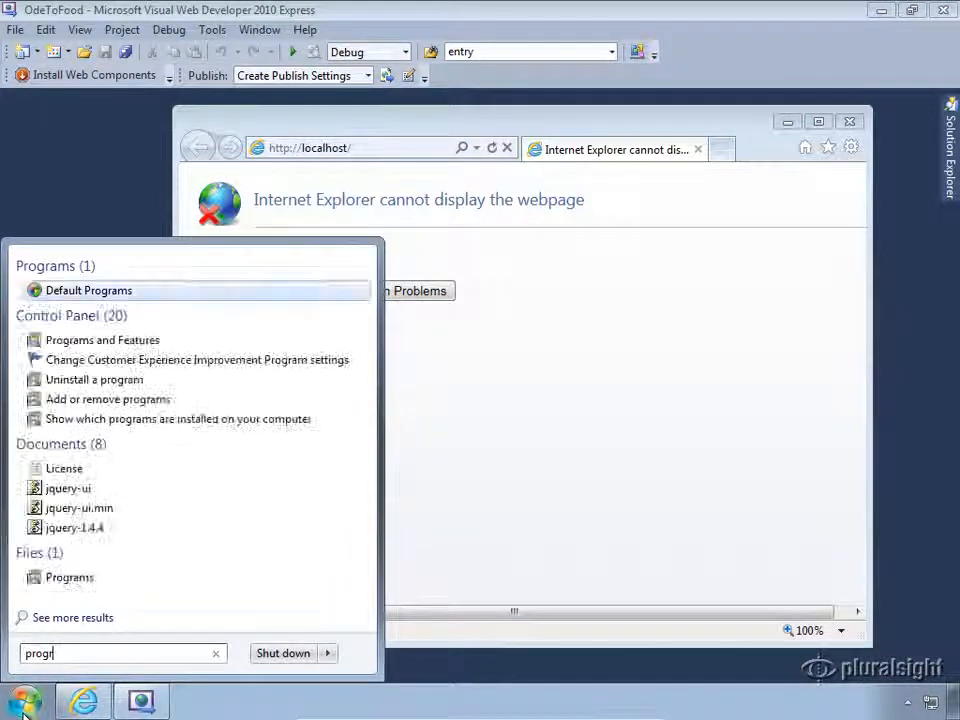
key("Down")
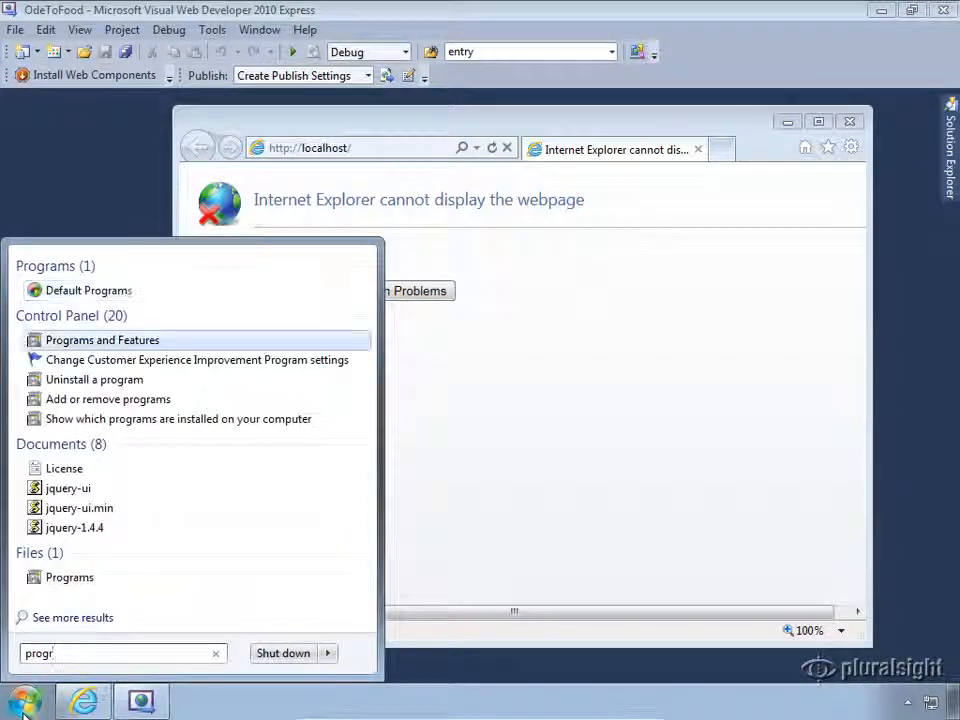
key("Return")
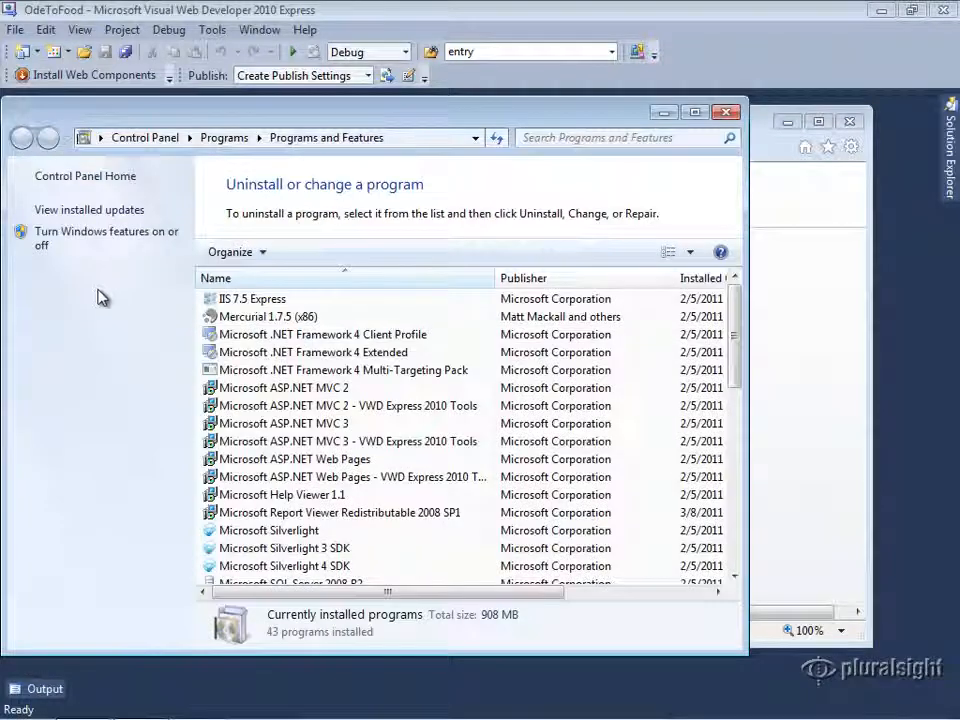
left_click(91, 244)
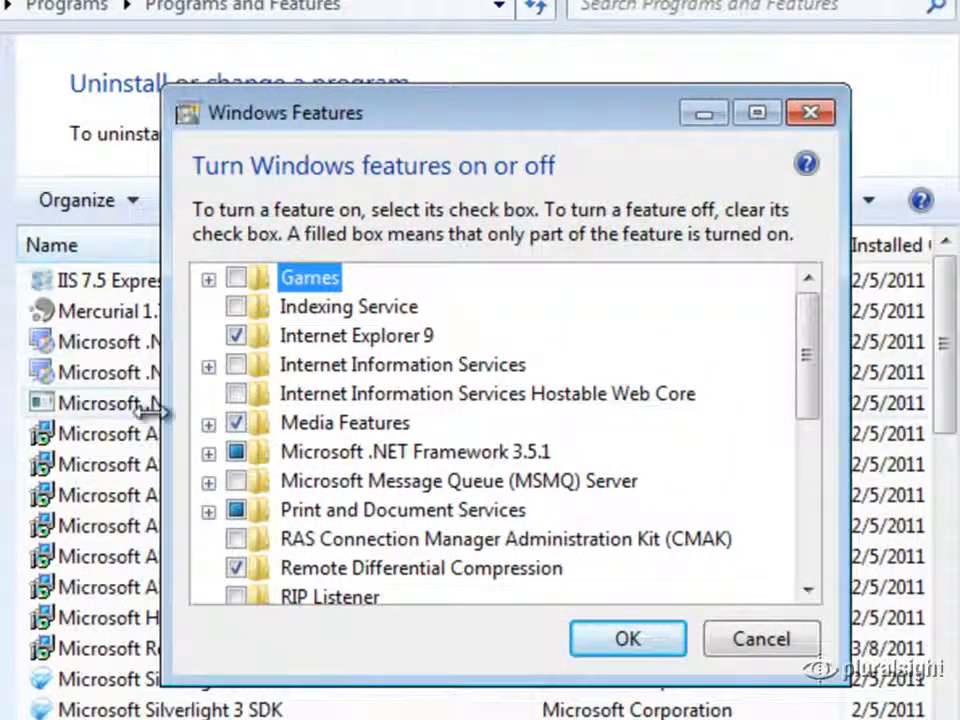
Step: Select the IIS Management Console feature for installation under Internet Information Services, Web Management Tools
left_click(398, 375)
left_click(208, 366)
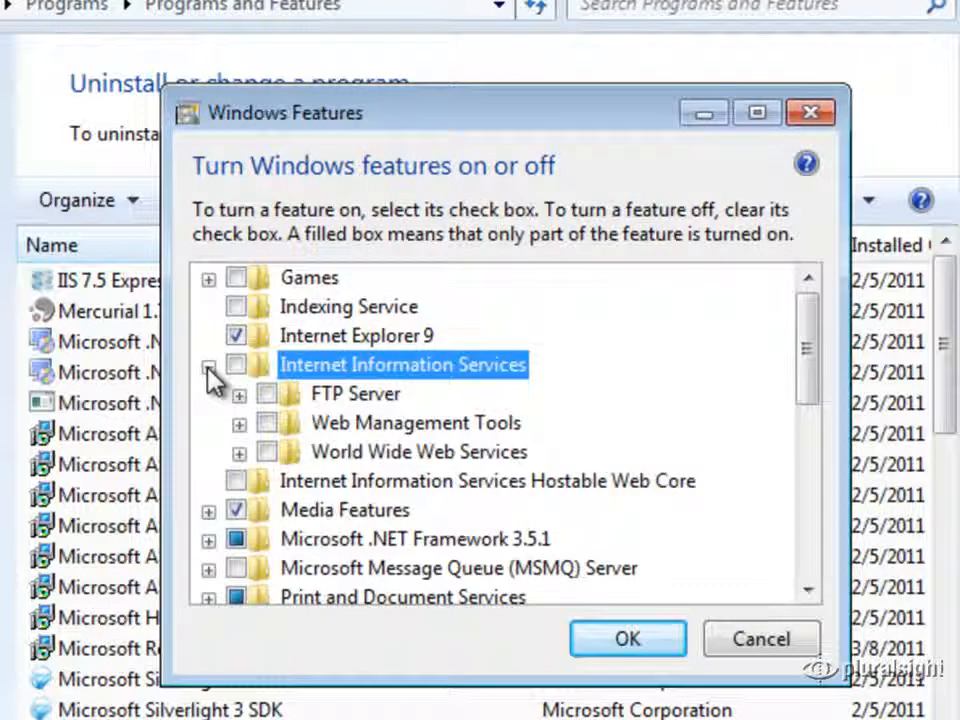
left_click(239, 425)
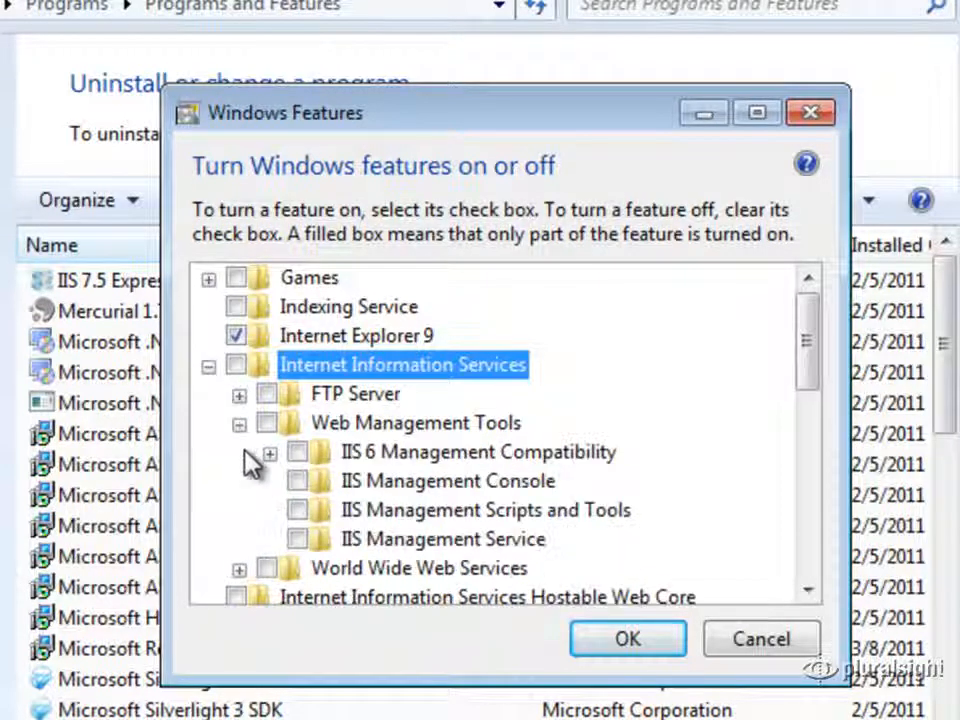
left_click(298, 481)
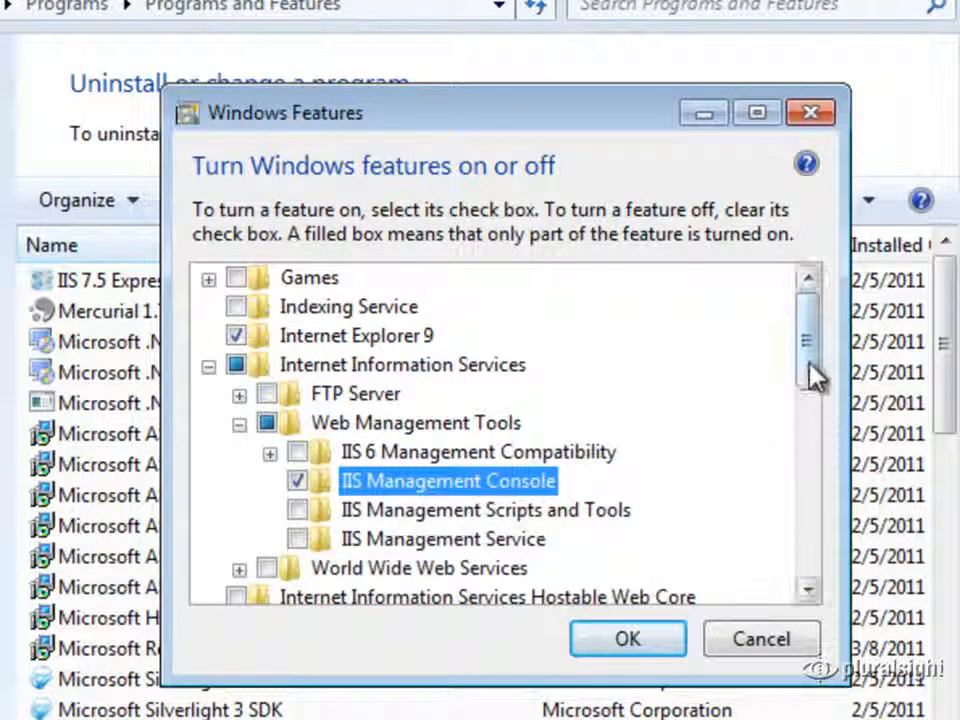
Step: Select ASP.NET for installation within the Application Development Features of World Wide Web Services
left_click_drag(812, 378, 752, 408)
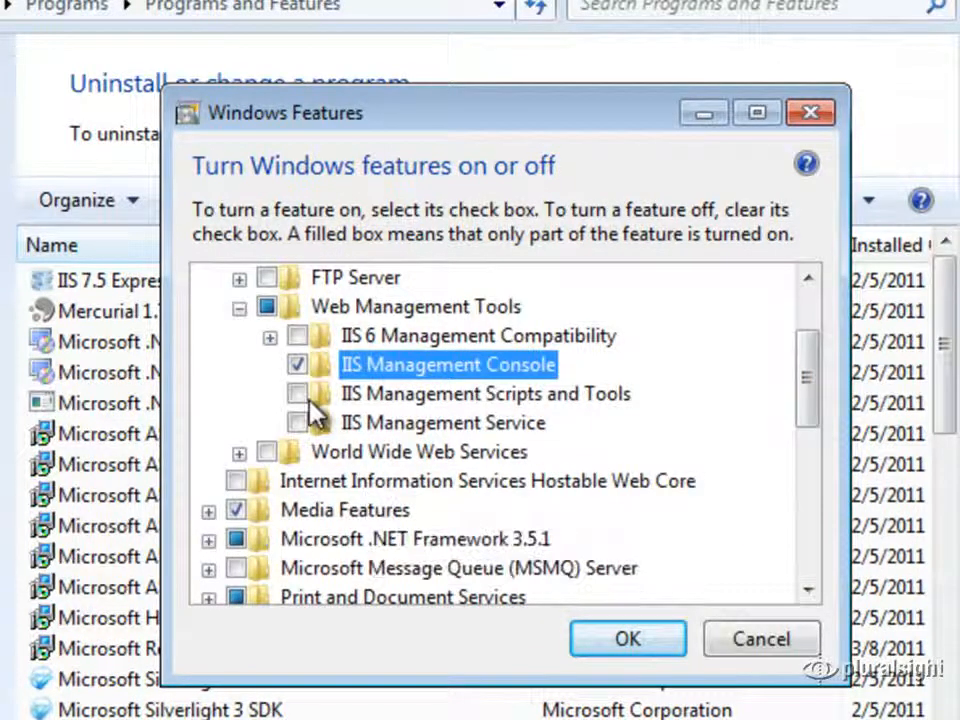
left_click(245, 452)
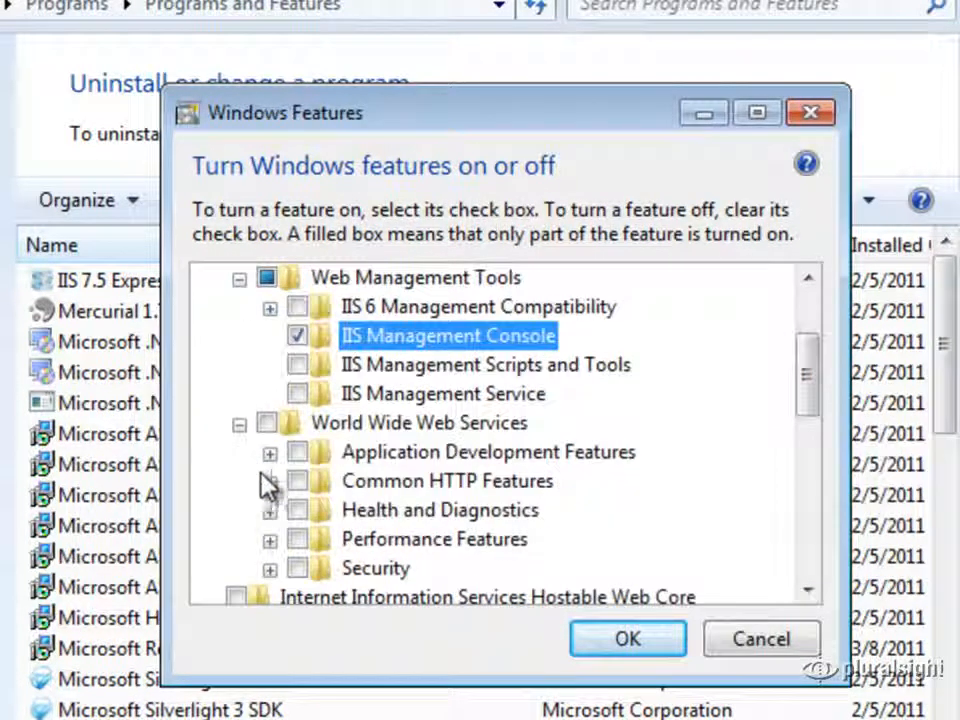
left_click(269, 453)
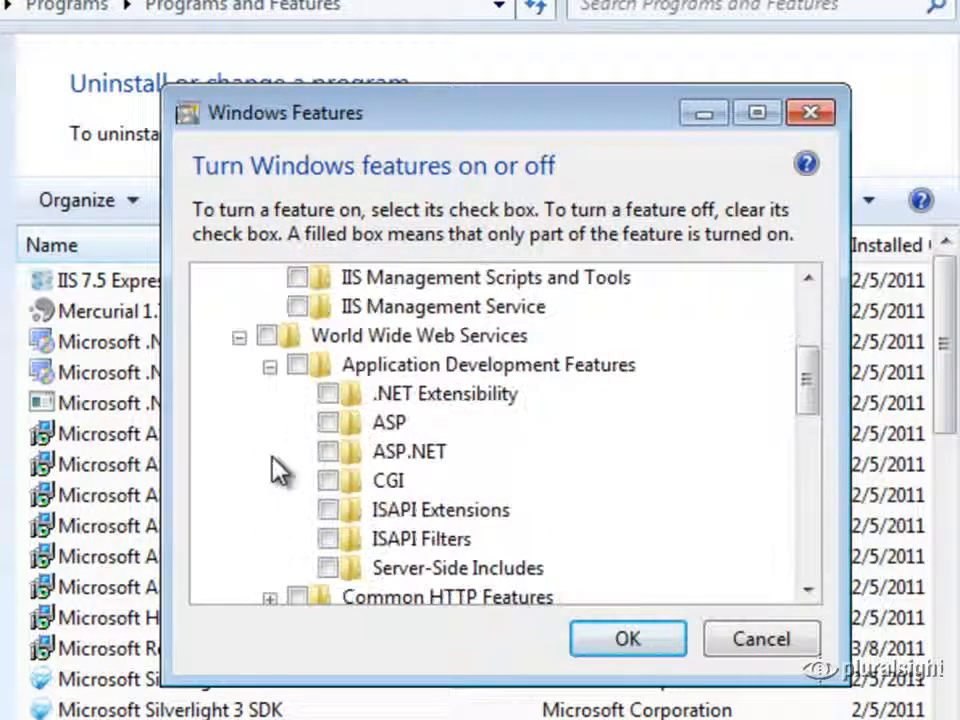
left_click(328, 451)
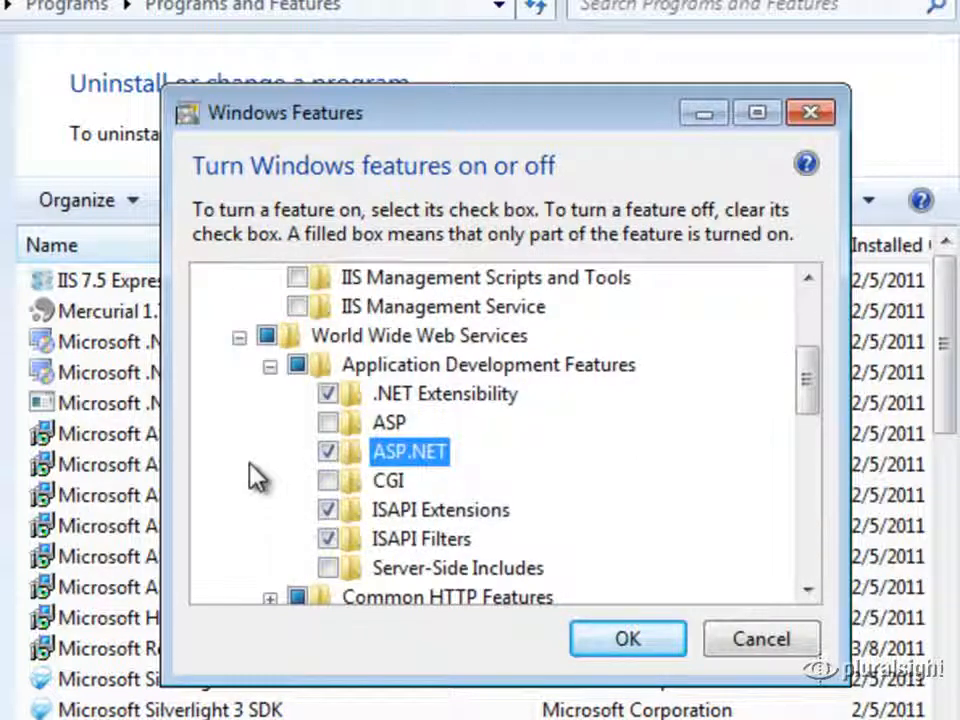
Step: Add Directory Browsing, HTTP Errors, HTTP Redirection and Static Content from Common HTTP Features, and apply the Windows feature changes
scroll(257, 478, "down", 1)
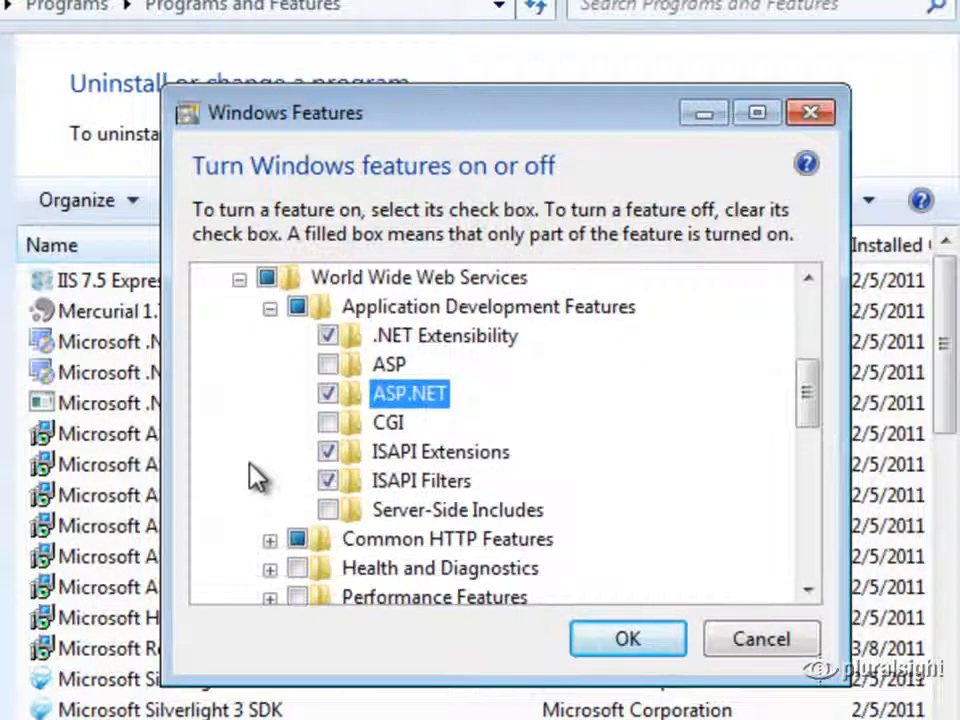
left_click(269, 540)
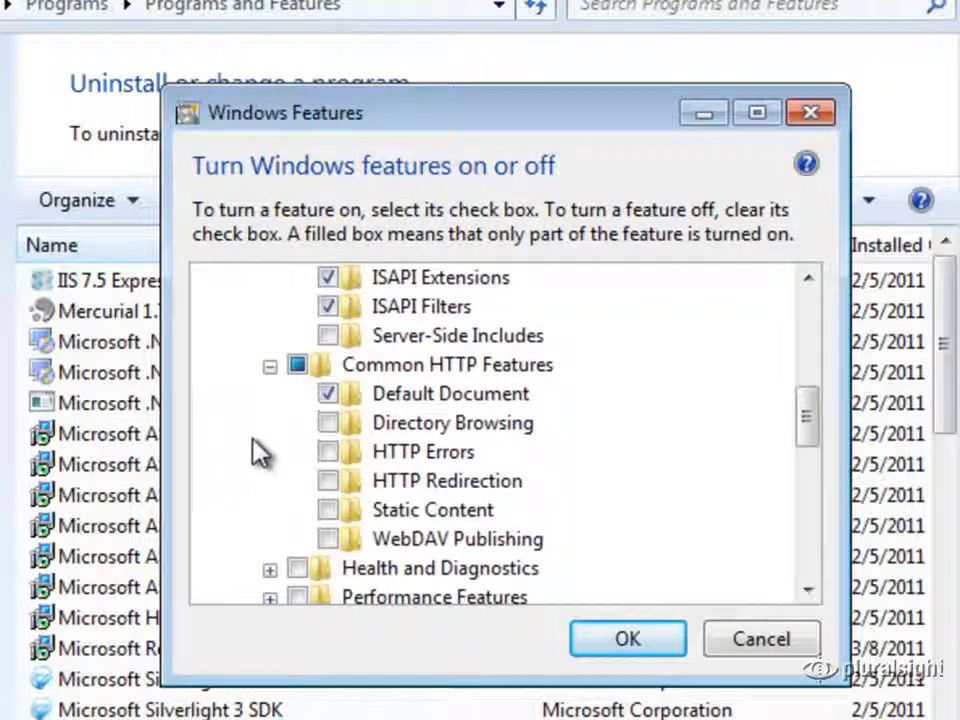
left_click(328, 422)
left_click(328, 451)
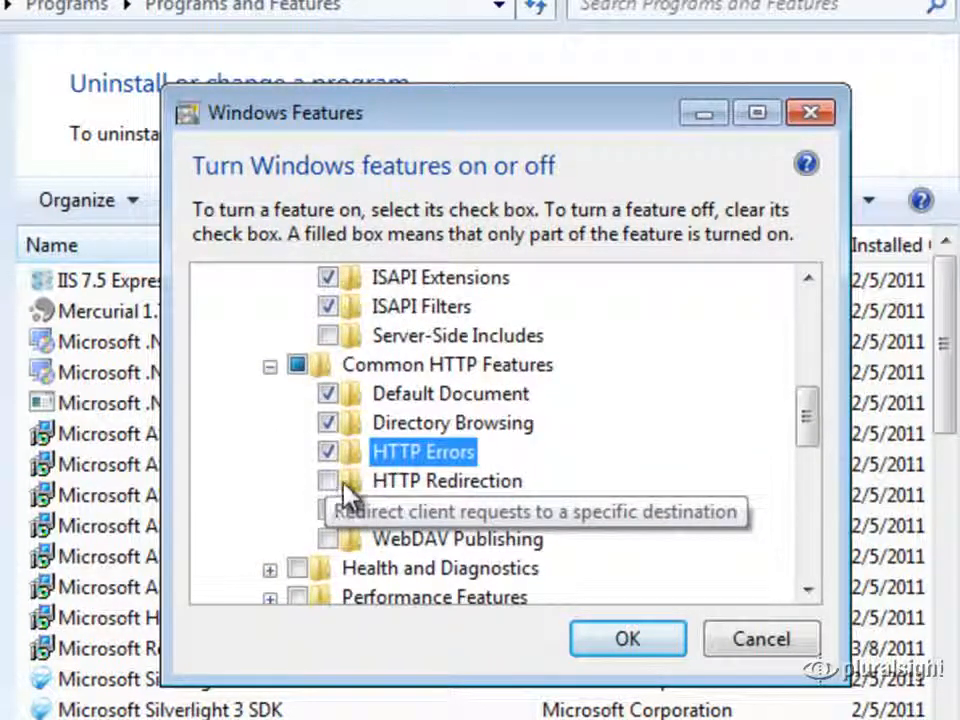
left_click(329, 481)
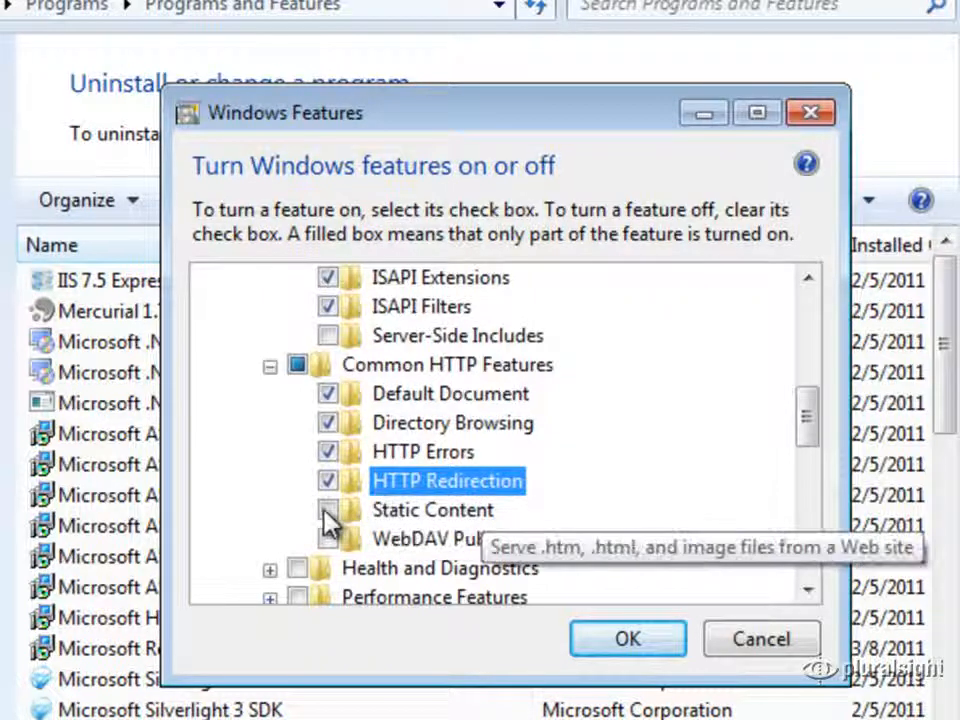
left_click(328, 510)
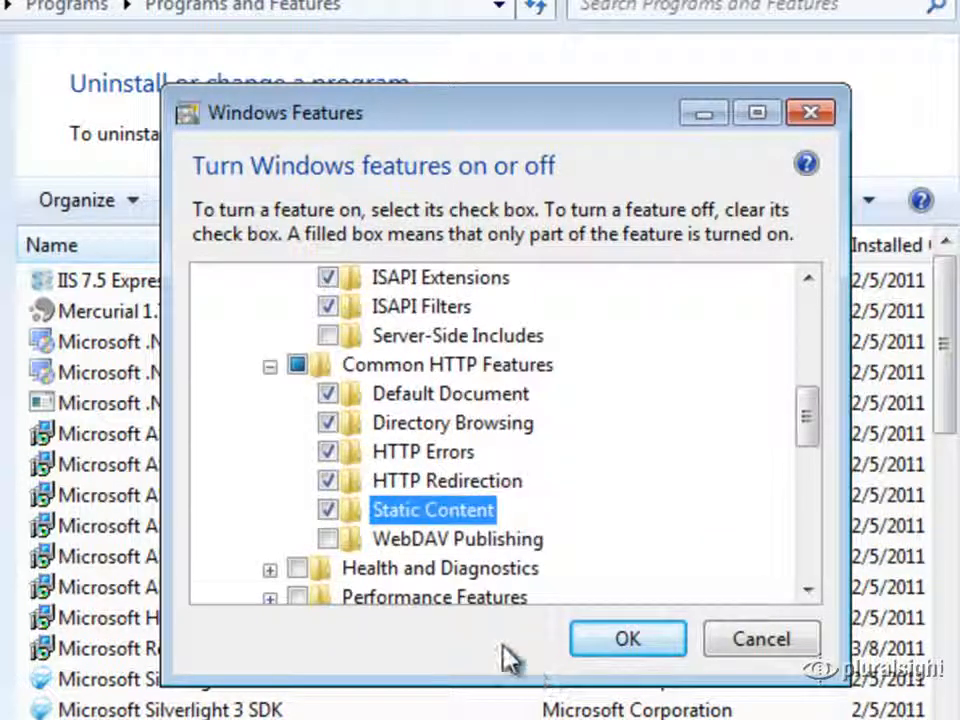
left_click(617, 649)
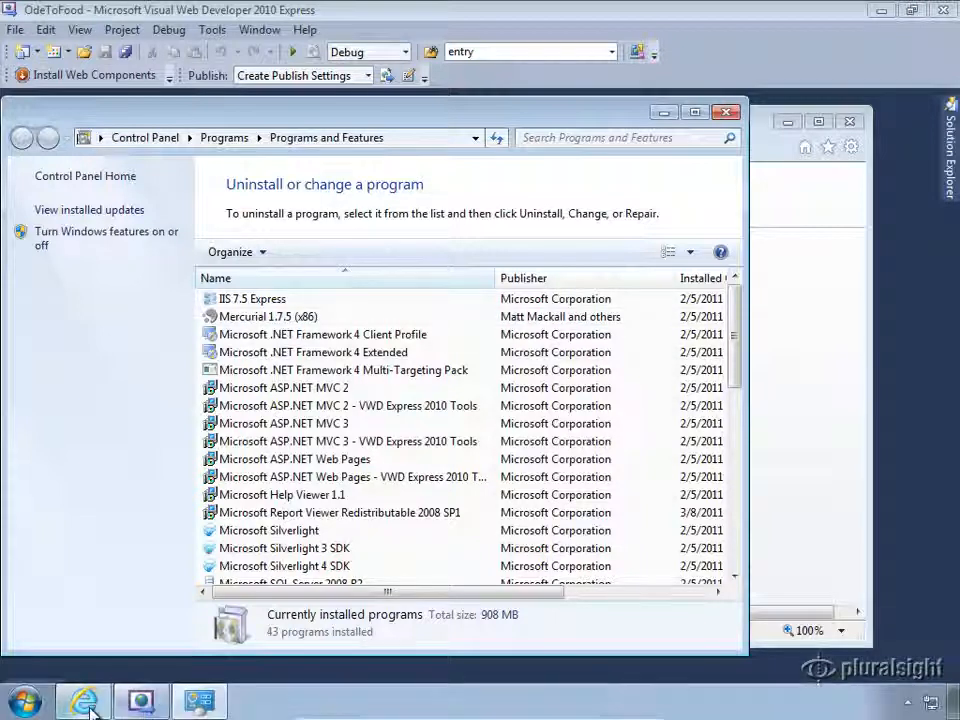
left_click(108, 709)
left_click(369, 152)
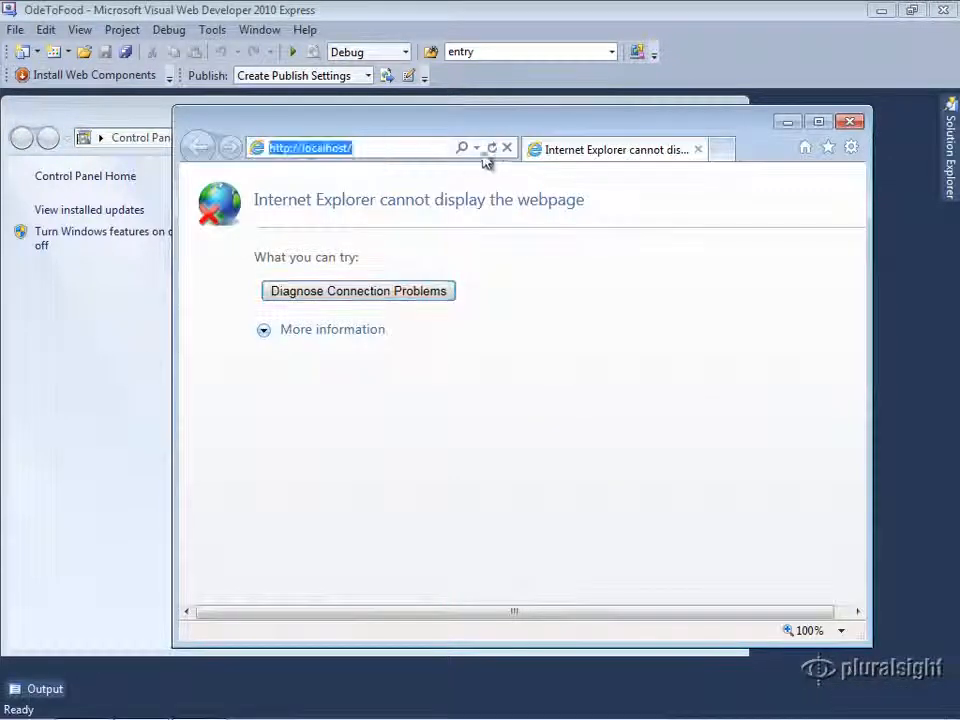
left_click(492, 149)
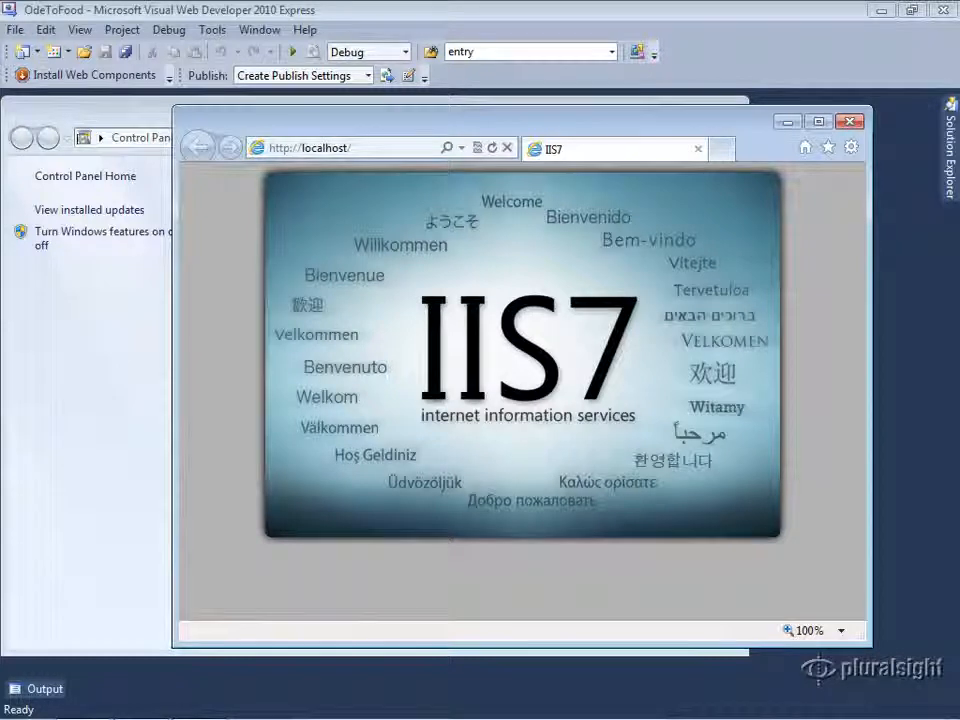
Step: Launch a cmd command prompt as administrator, allow the elevation, and move its window lower on the desktop
left_click(22, 700)
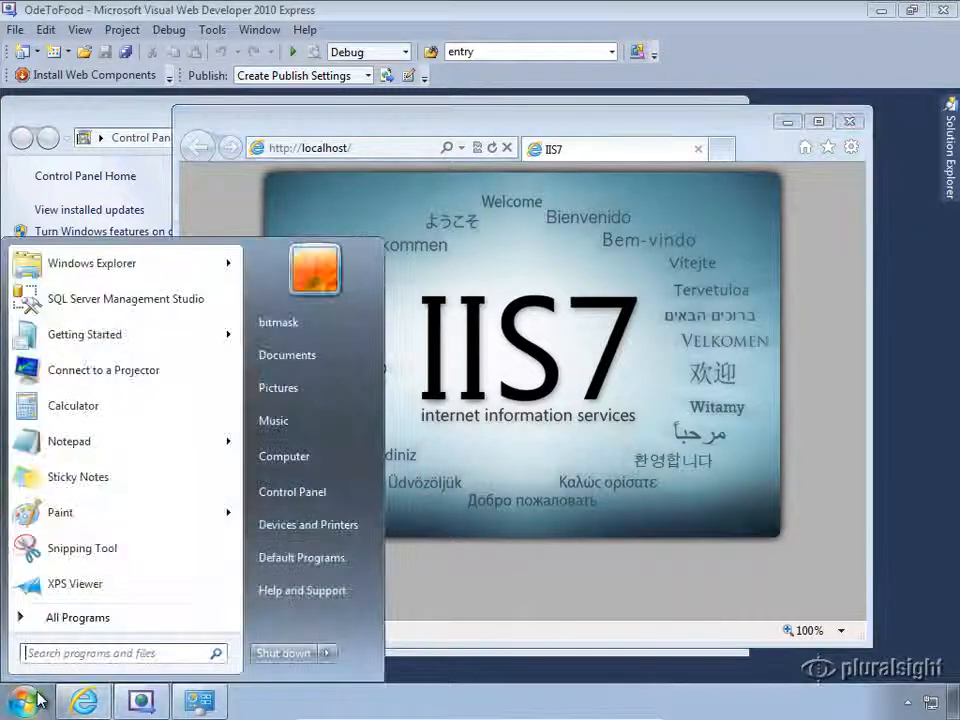
type("cmd")
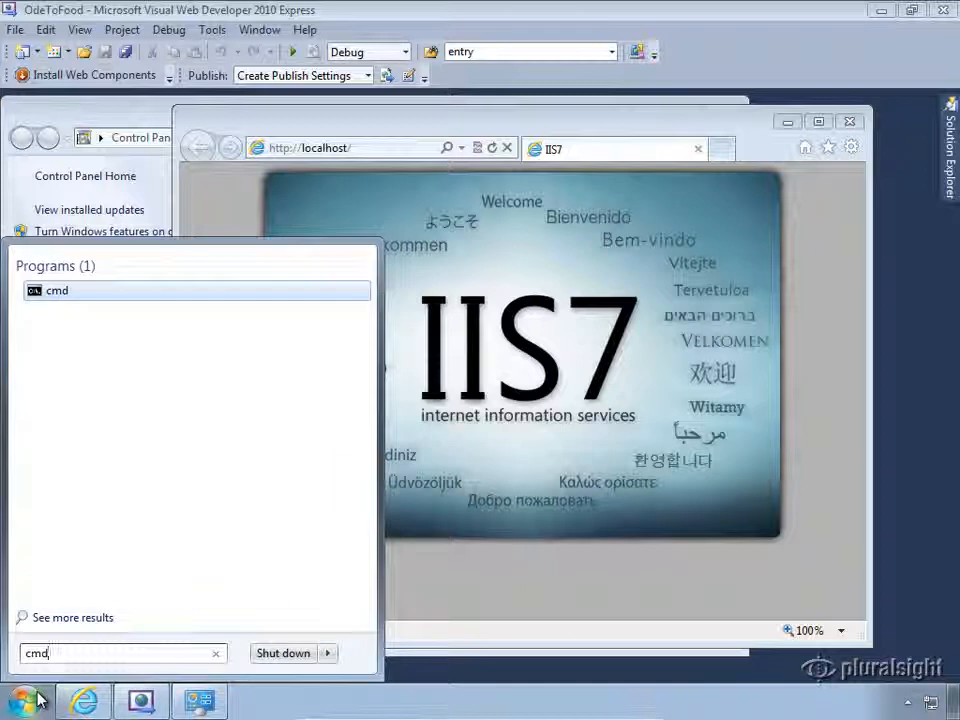
right_click(55, 302)
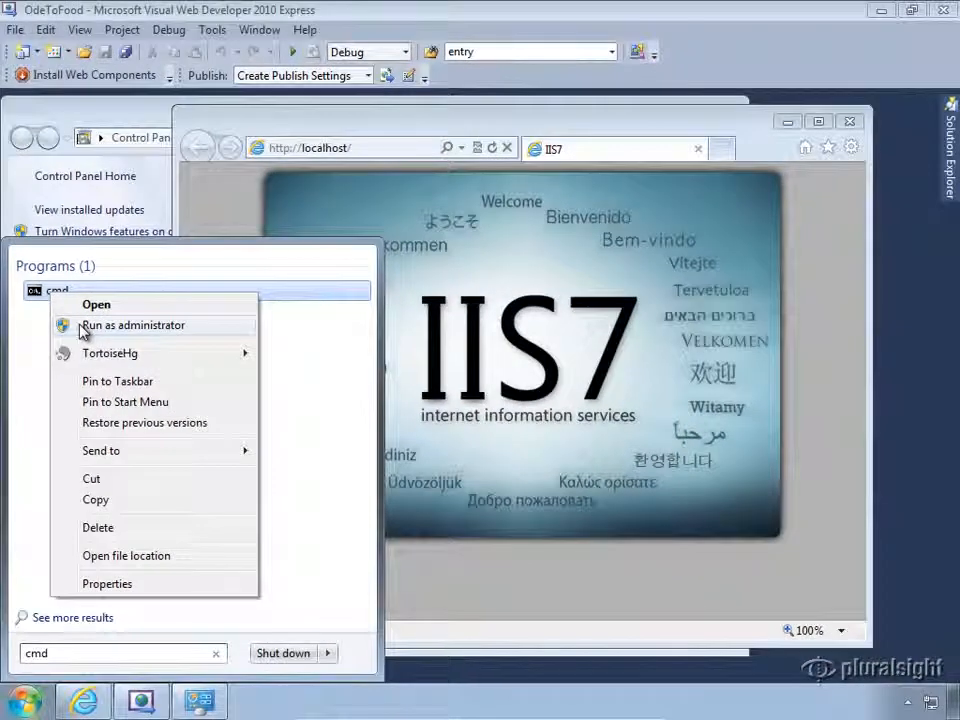
left_click(86, 326)
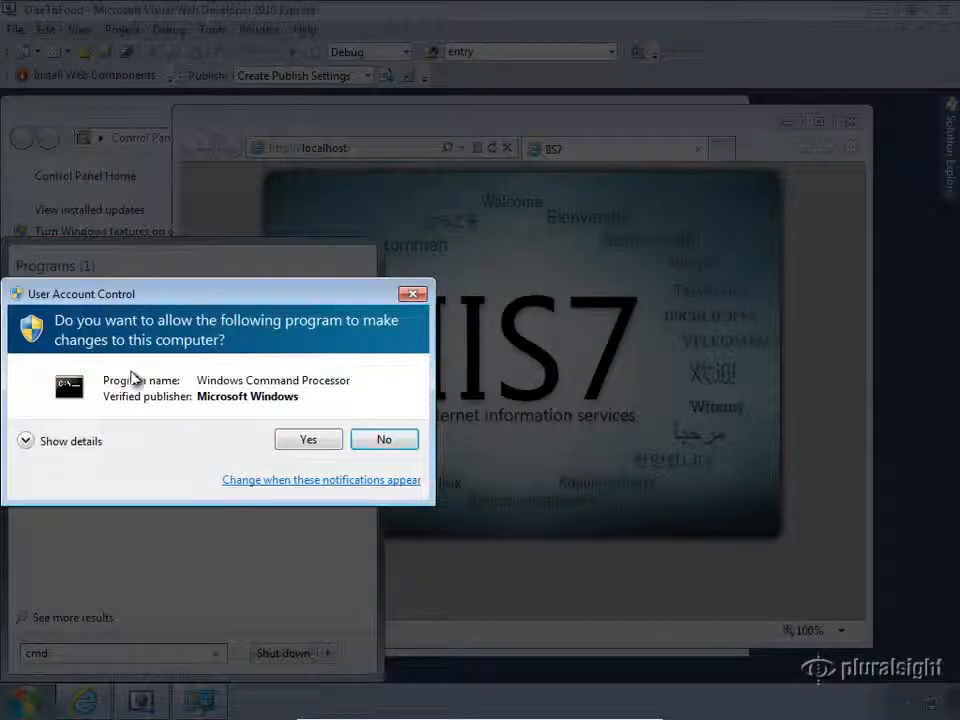
left_click(306, 440)
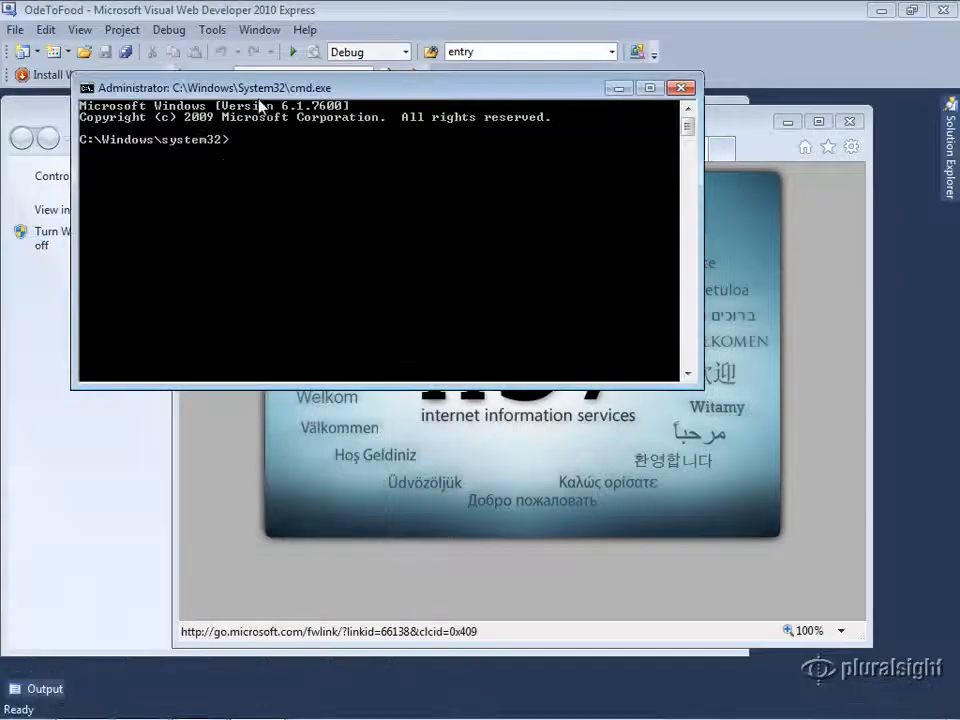
left_click_drag(260, 97, 313, 356)
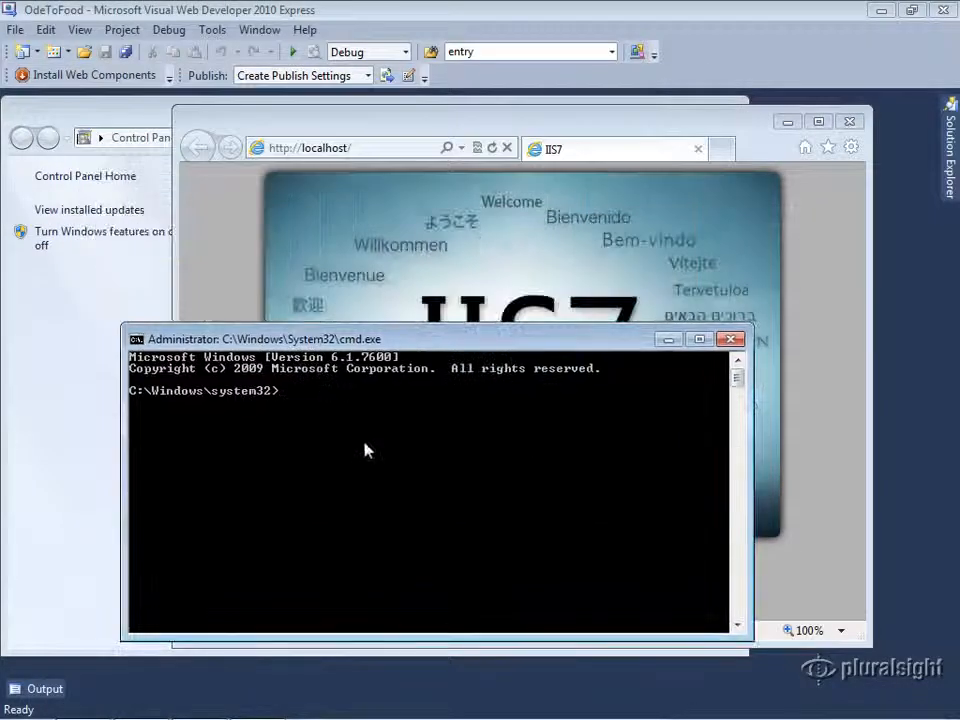
Step: Change the command prompt's working directory to C:\Windows\Microsoft.NET\Framework\v4.0.30319
type("cd")
type(" ..")
key("Return")
type("cd ")
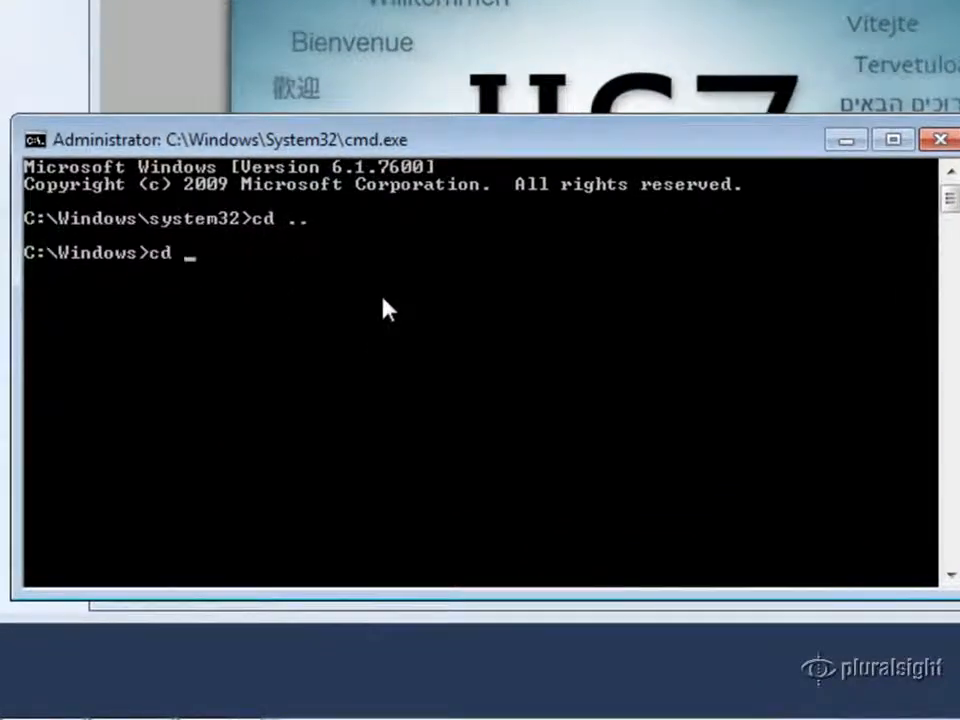
type("Microsoft.NET\\f")
key("Tab")
type("\\vv")
key("Tab")
key("Tab")
key("Tab")
key("Tab")
key("Tab")
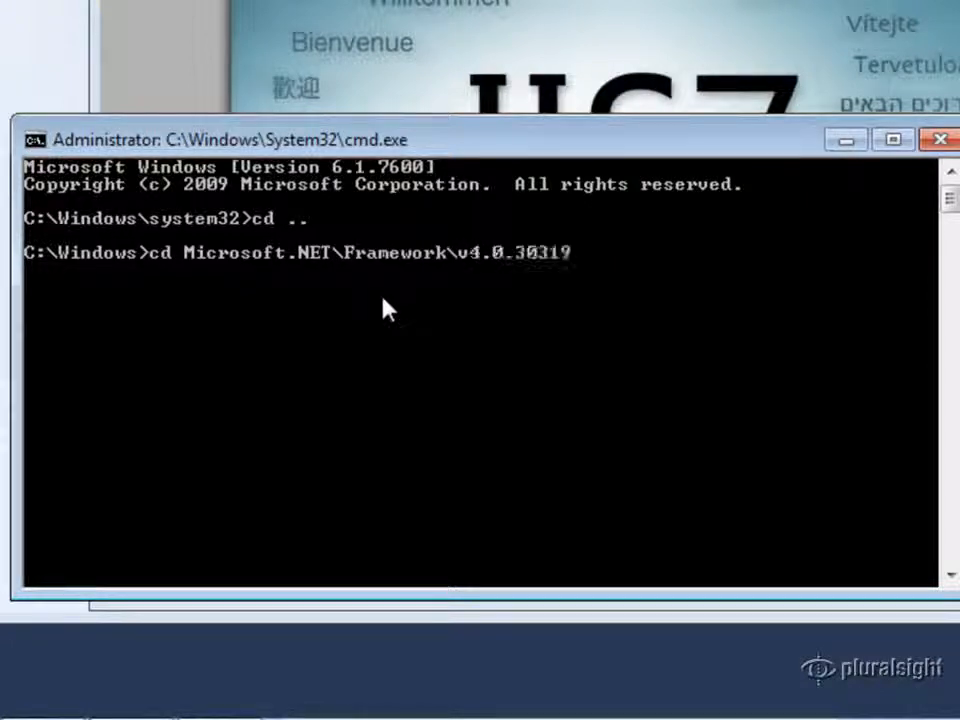
key("Return")
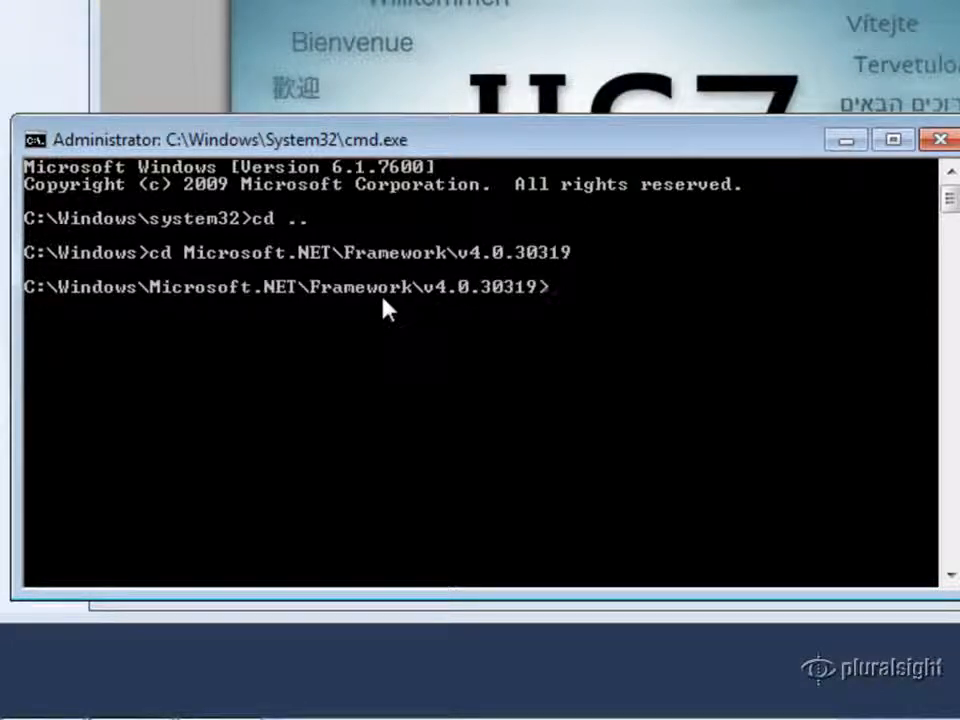
Step: Install ASP.NET 4.0 into IIS by running aspnet_regiis.exe -i
type("aspnet_")
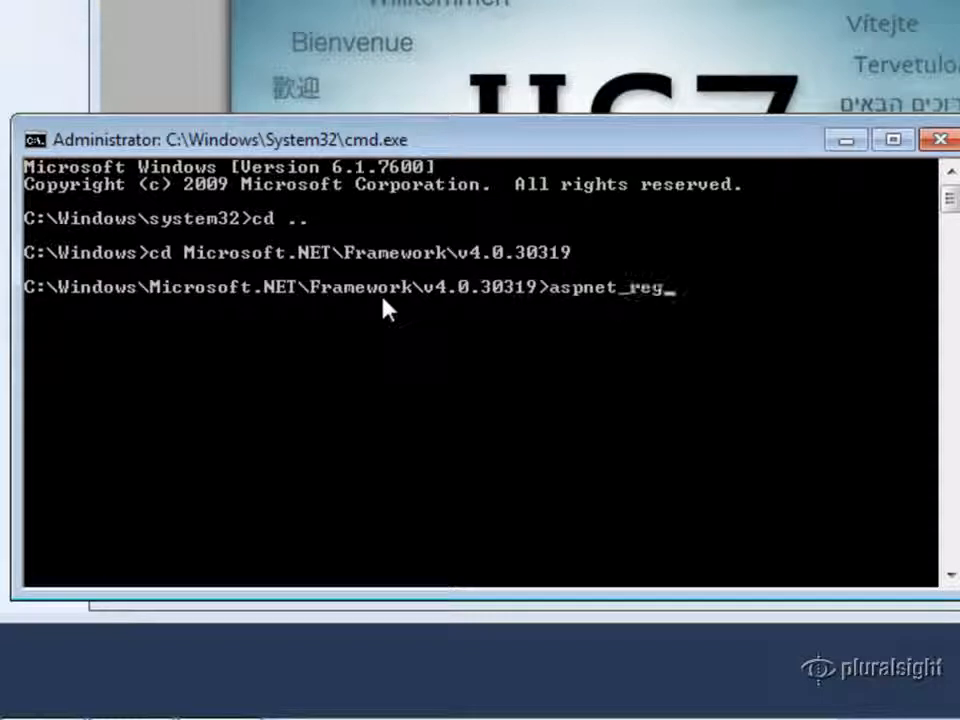
type("reg")
key("Tab")
key("Tab")
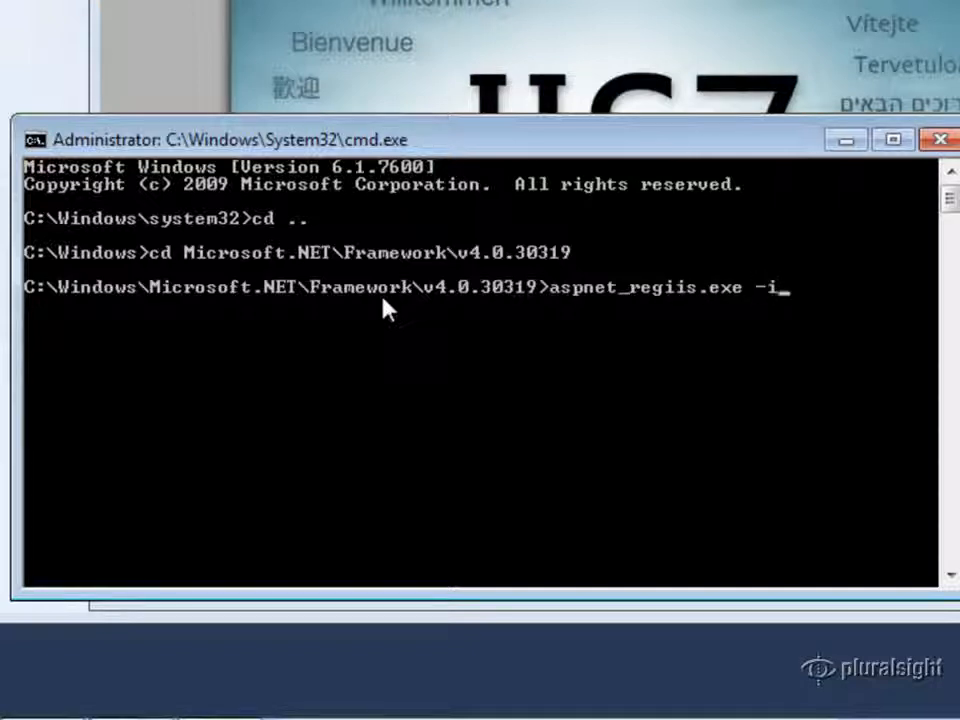
type("-i")
key("Return")
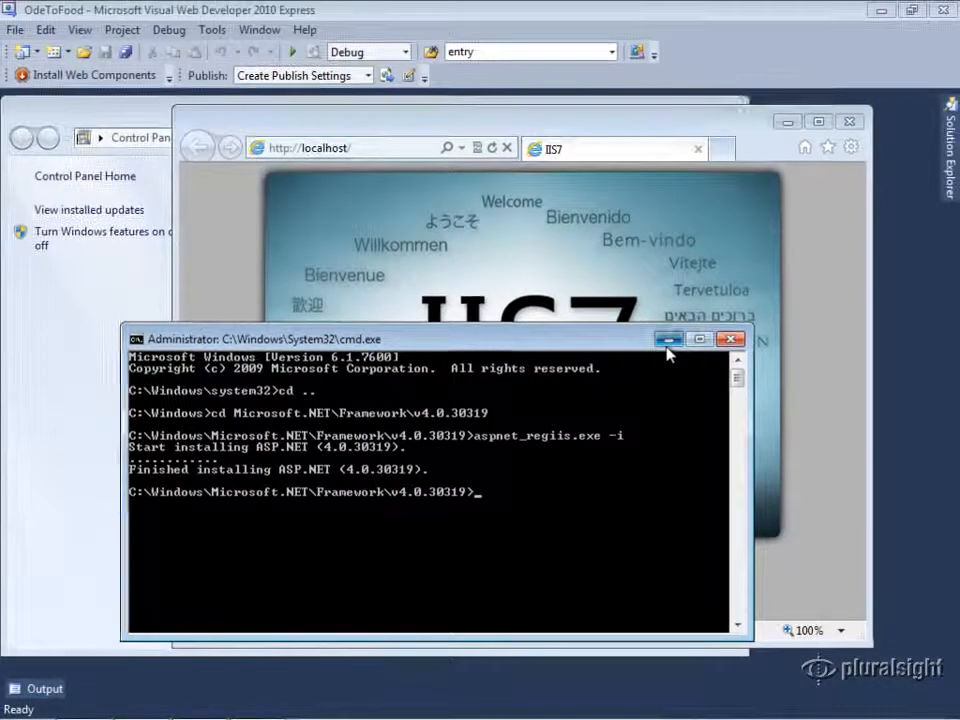
Step: Clear the command prompt, browser and Programs and Features windows away to return to the OdeToFood project in Visual Web Developer
left_click(846, 140)
left_click(788, 122)
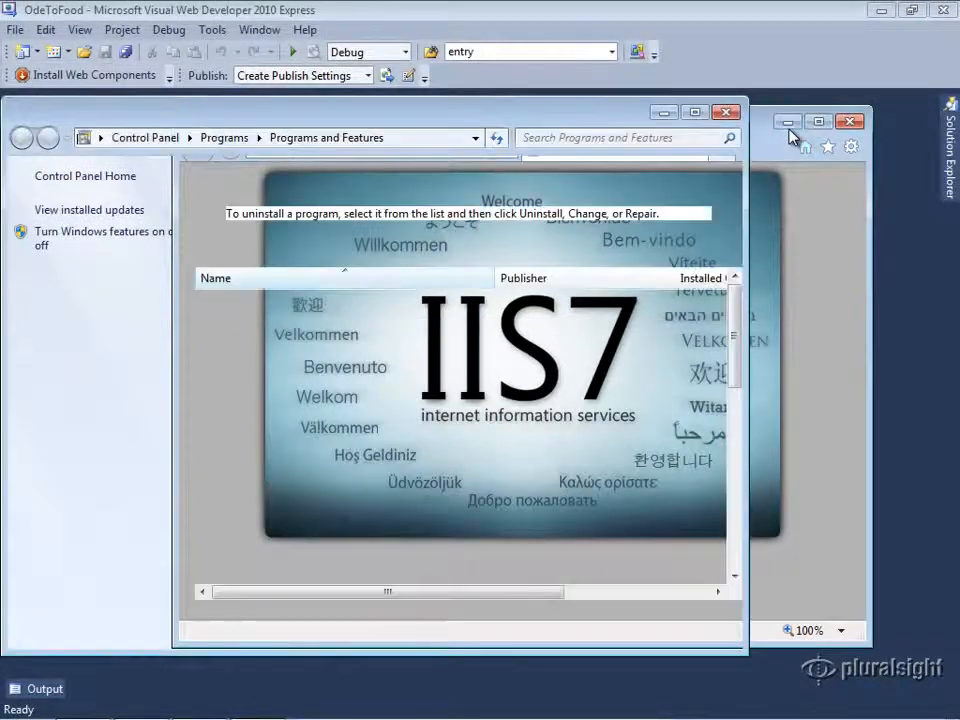
left_click(727, 112)
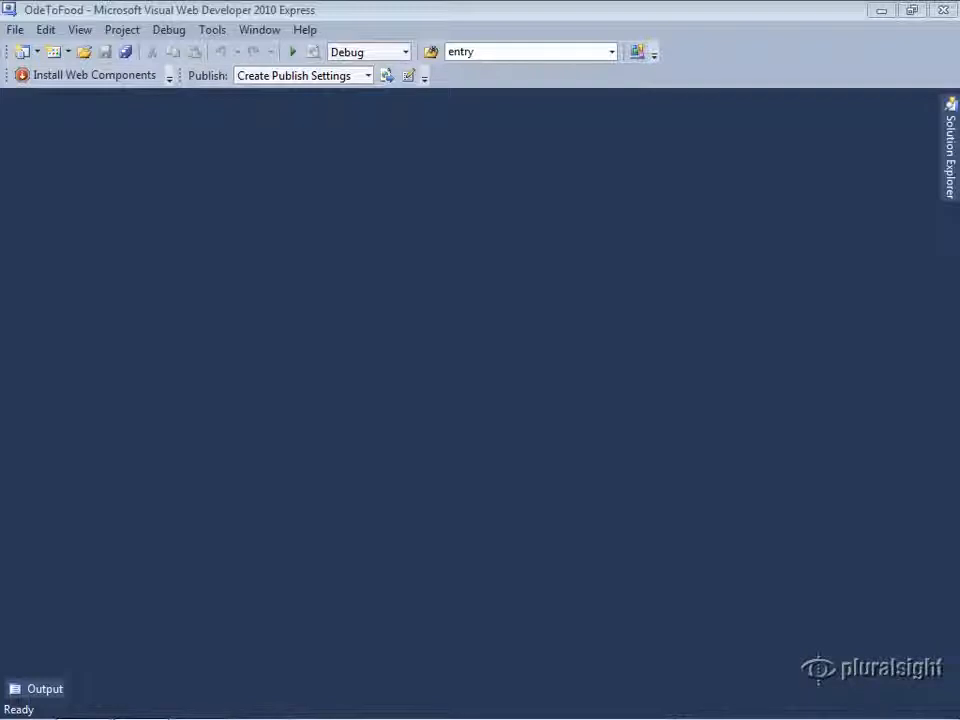
Step: Try to publish the OdeToFood project with Profile1 using Web Deploy to Default Web Site/ on localhost, and close the publish settings
left_click(949, 167)
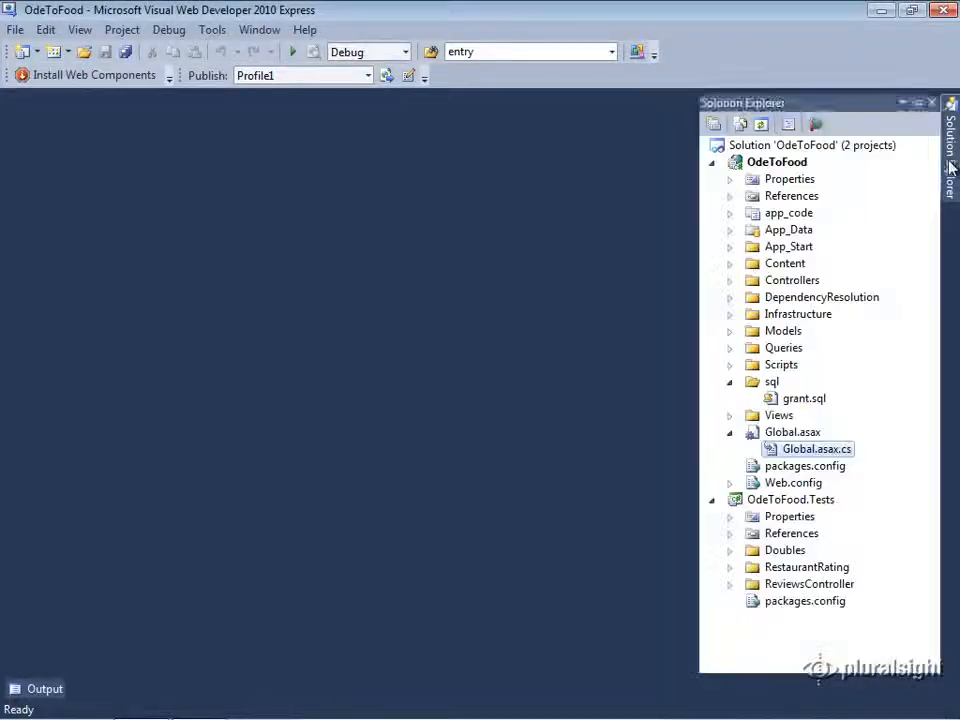
right_click(777, 165)
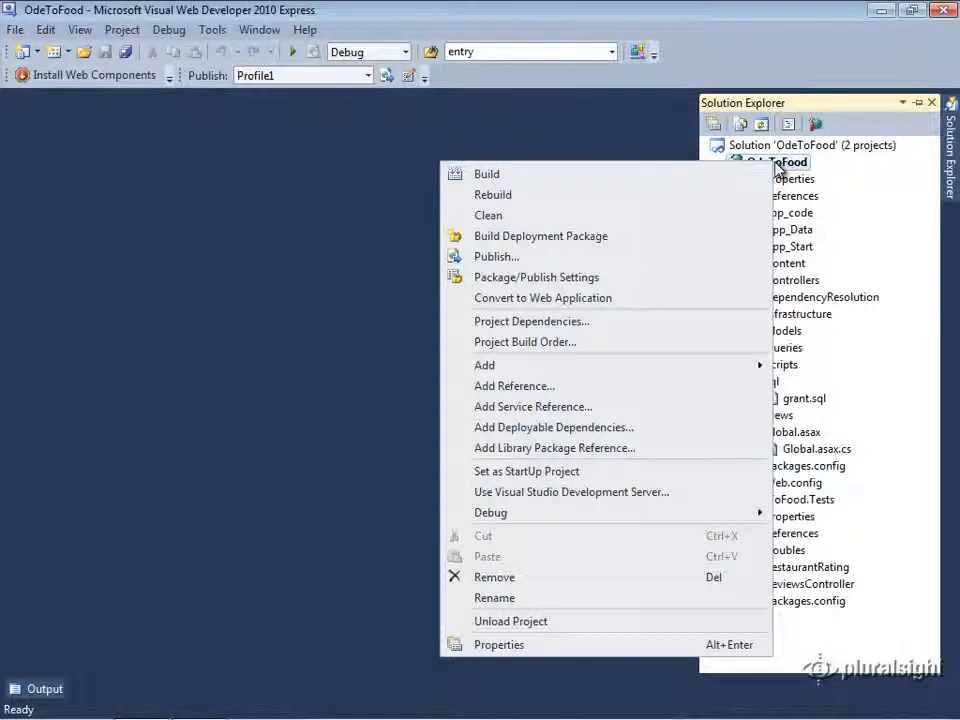
left_click(500, 257)
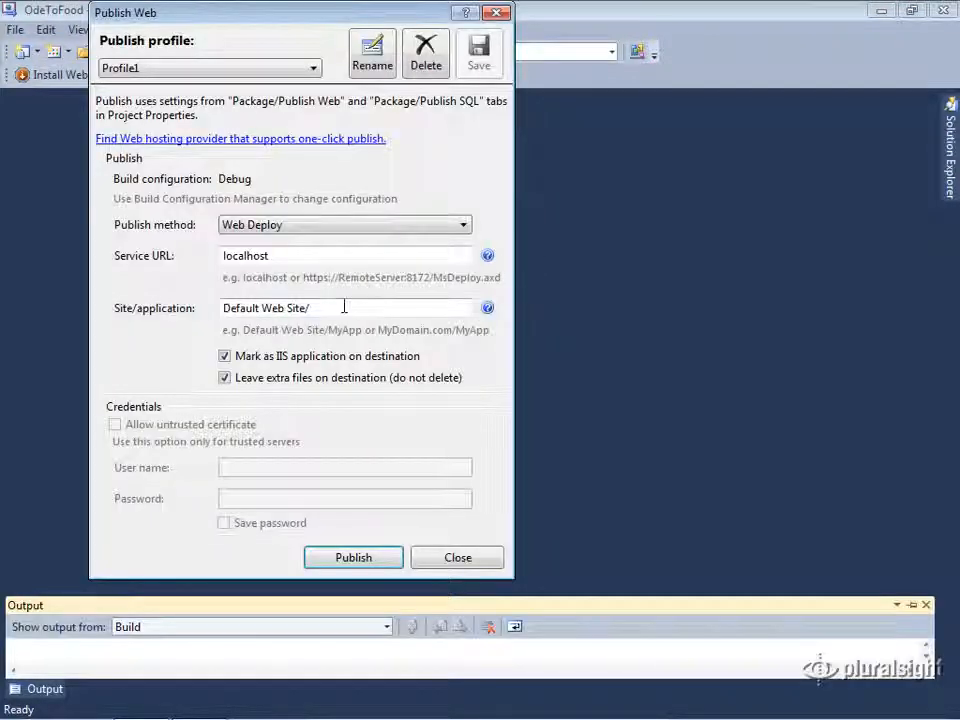
left_click(352, 557)
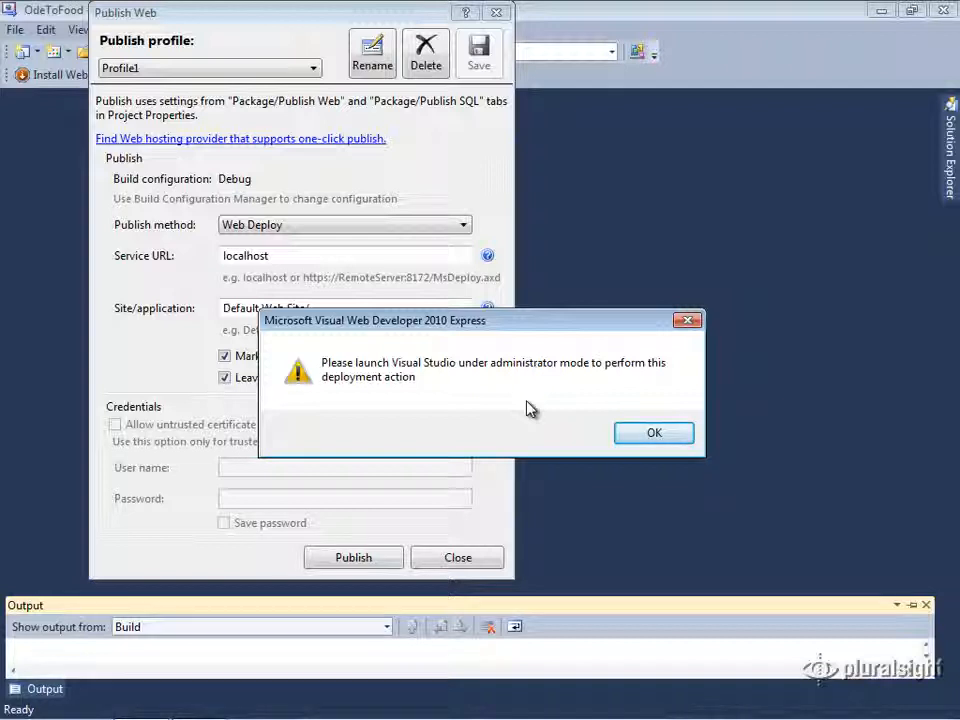
left_click(658, 437)
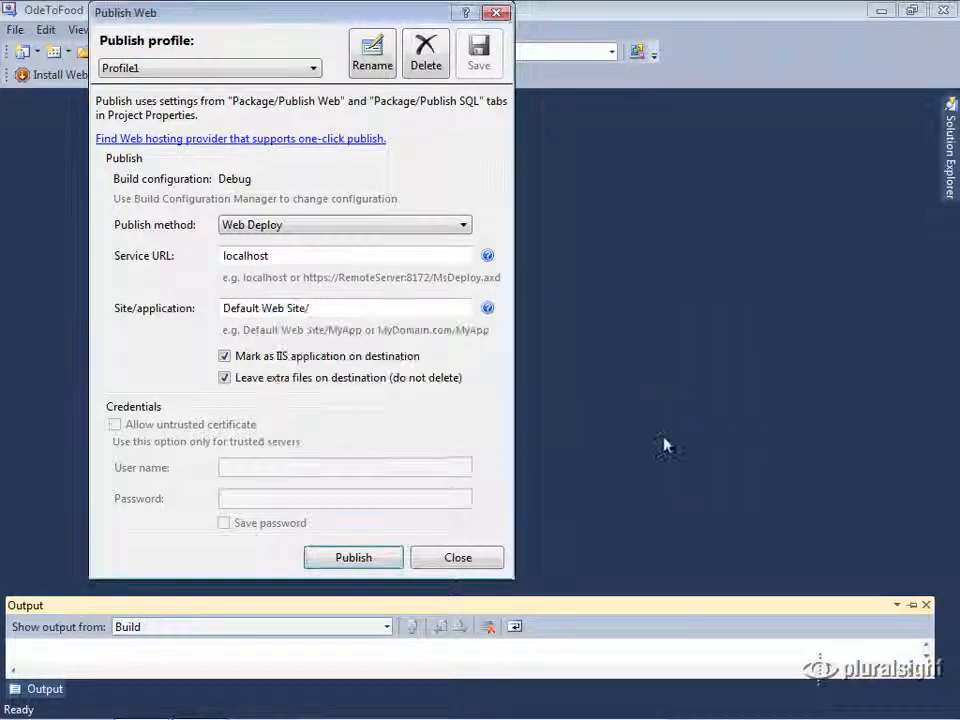
left_click(497, 13)
Step: Launch Visual Web Developer 2010 Express as administrator, allow the elevation, and open the most recent OdeToFood project
right_click(138, 705)
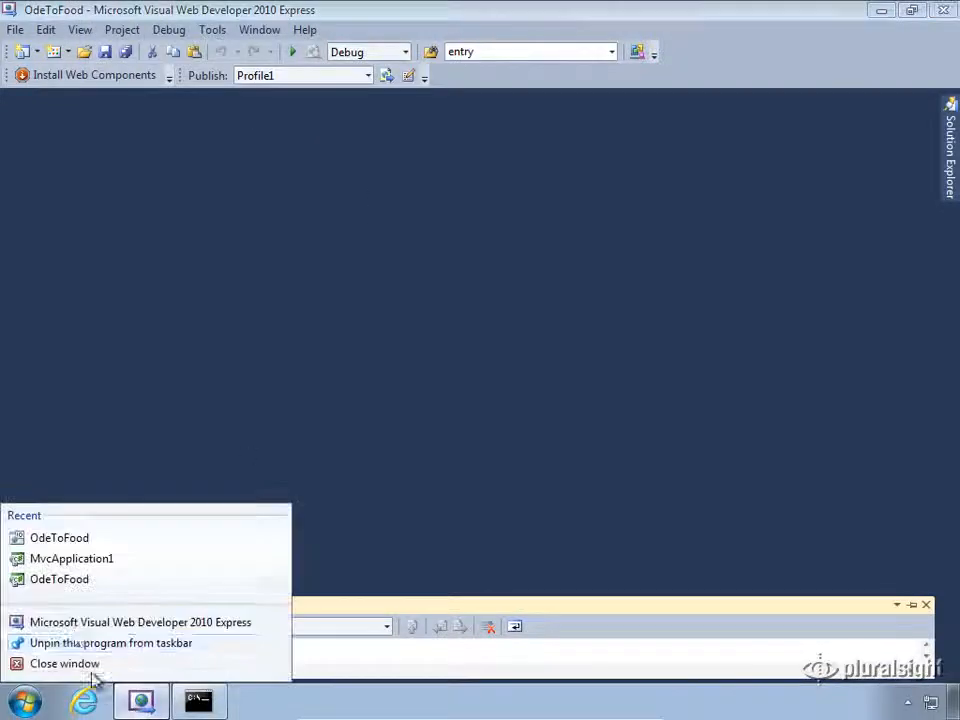
right_click(78, 622)
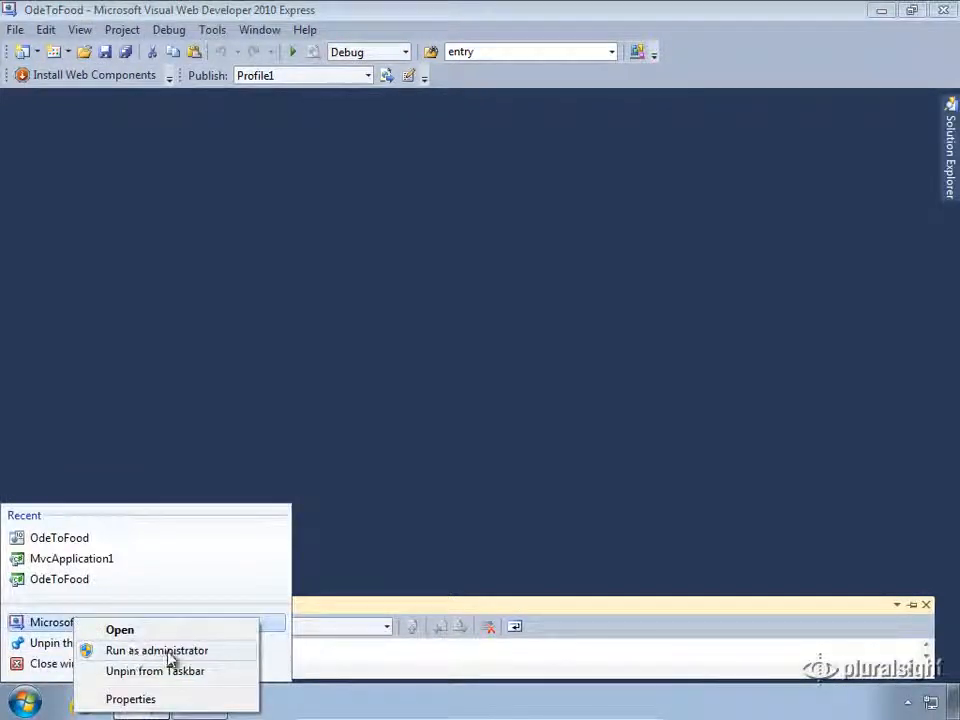
left_click(170, 652)
left_click(296, 623)
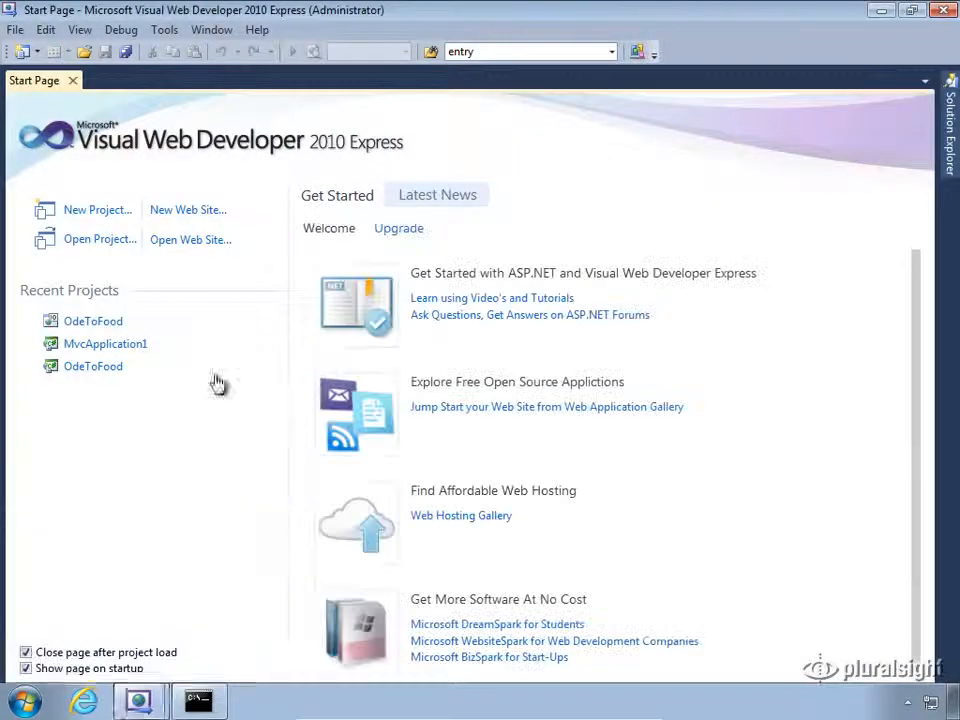
left_click(82, 321)
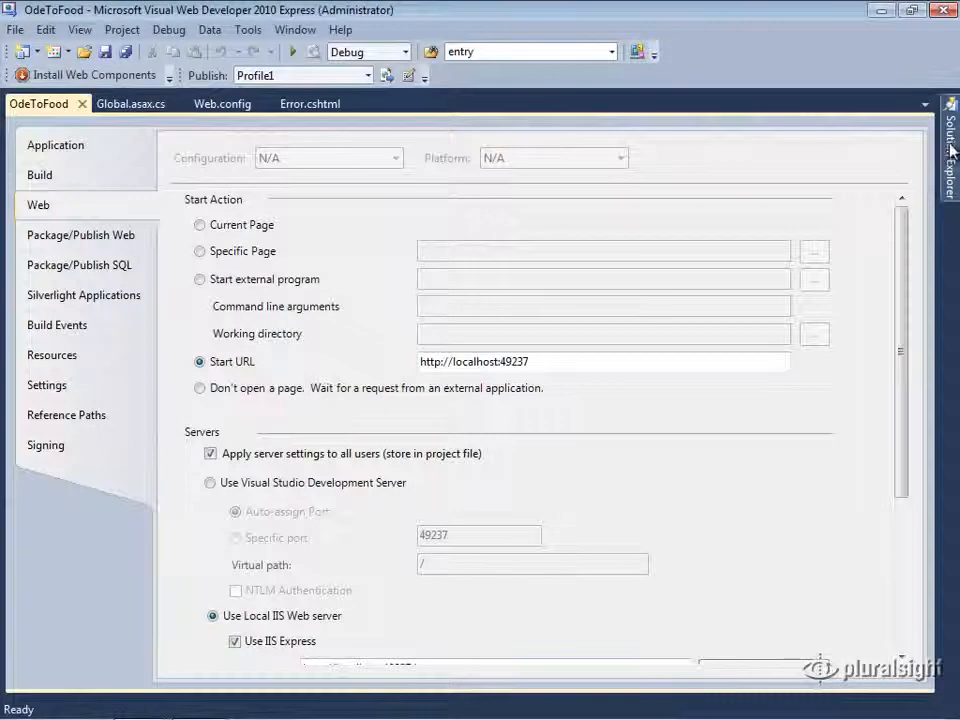
Step: Open the publish settings for the OdeToFood project and check the Web Deploy service URL
mouse_move(952, 150)
right_click(778, 163)
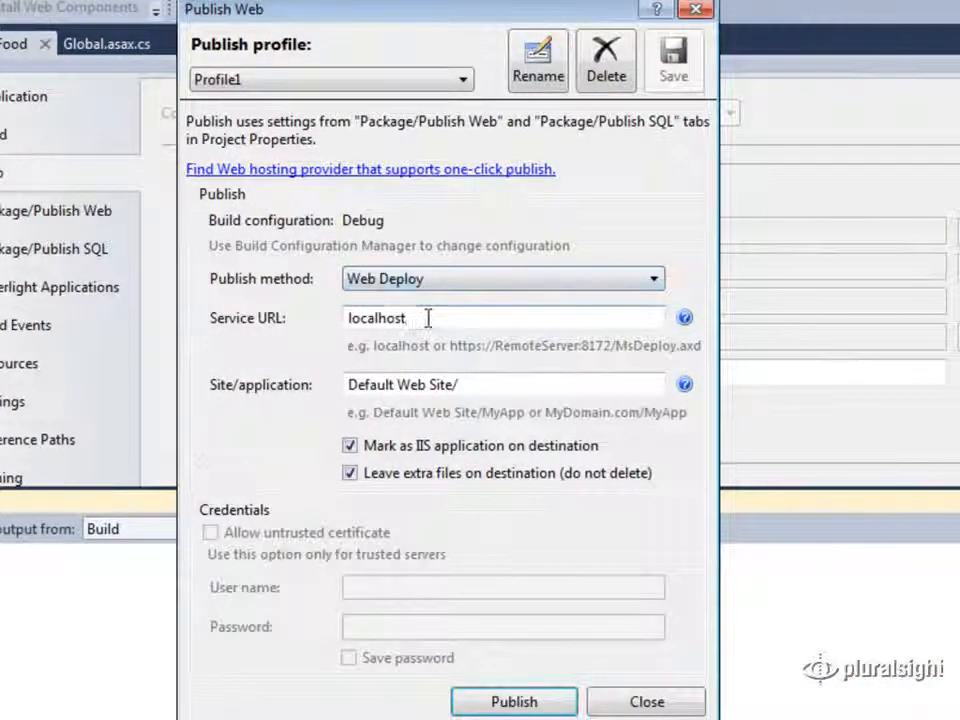
double_click(352, 318)
left_click(421, 318)
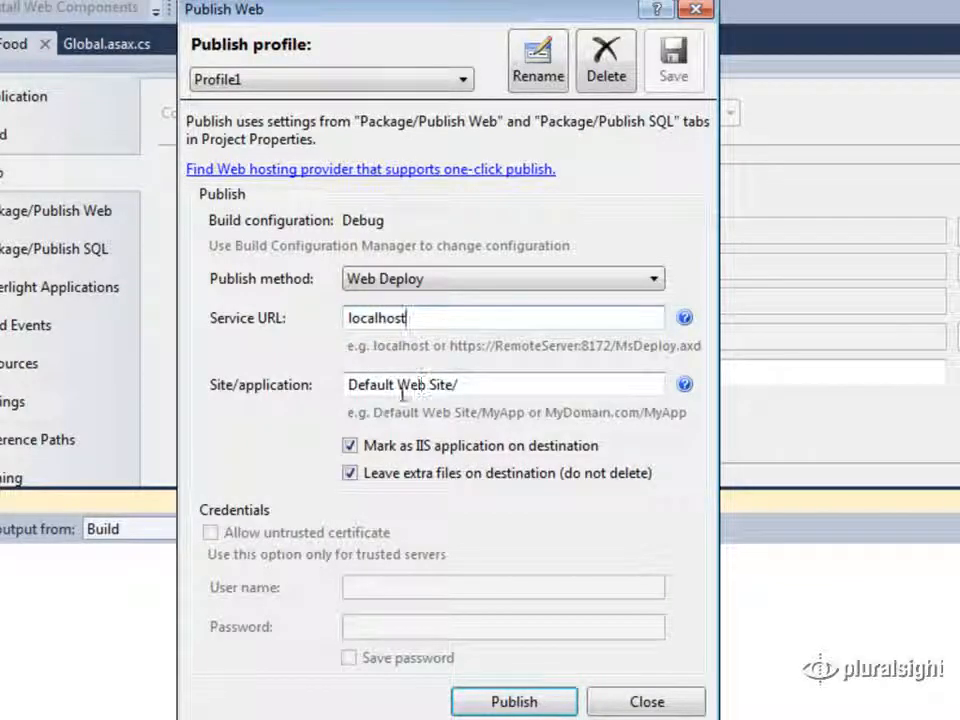
left_click(615, 384)
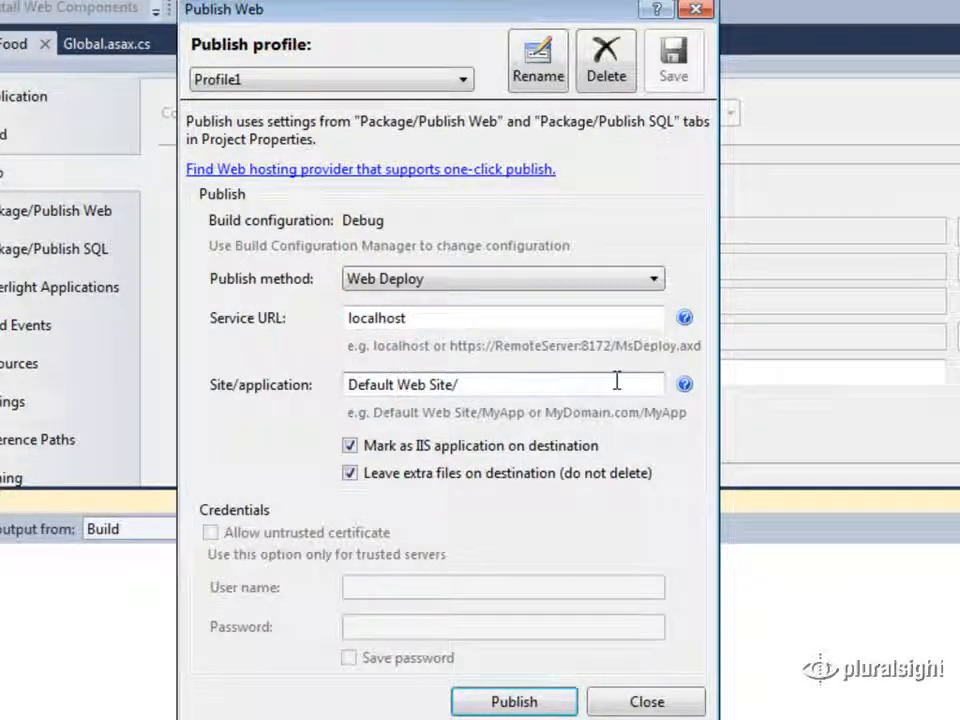
type("O")
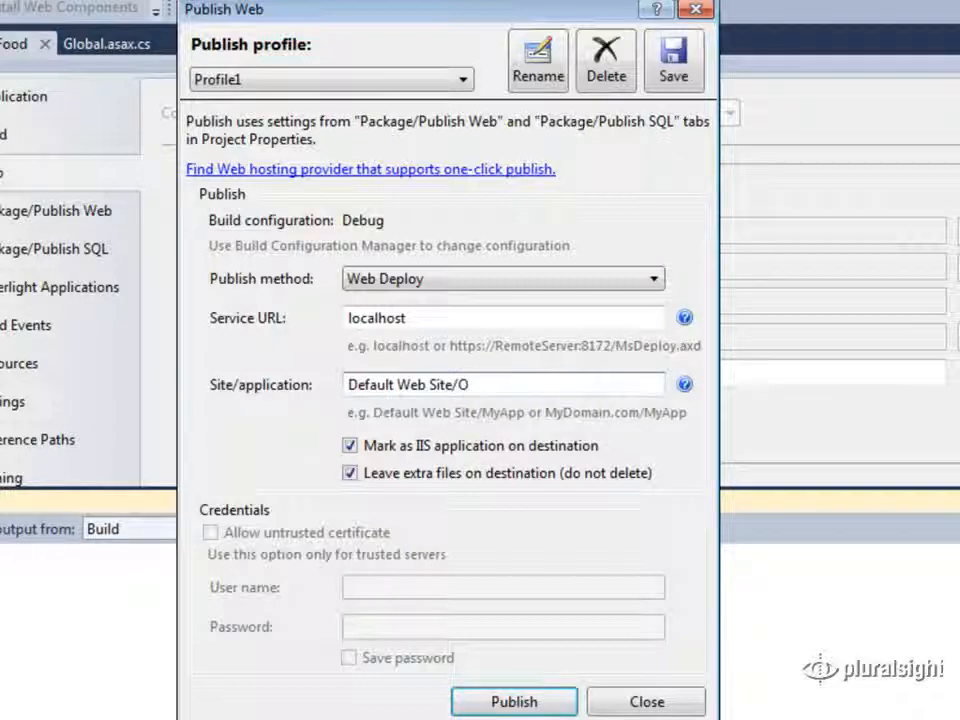
type("de")
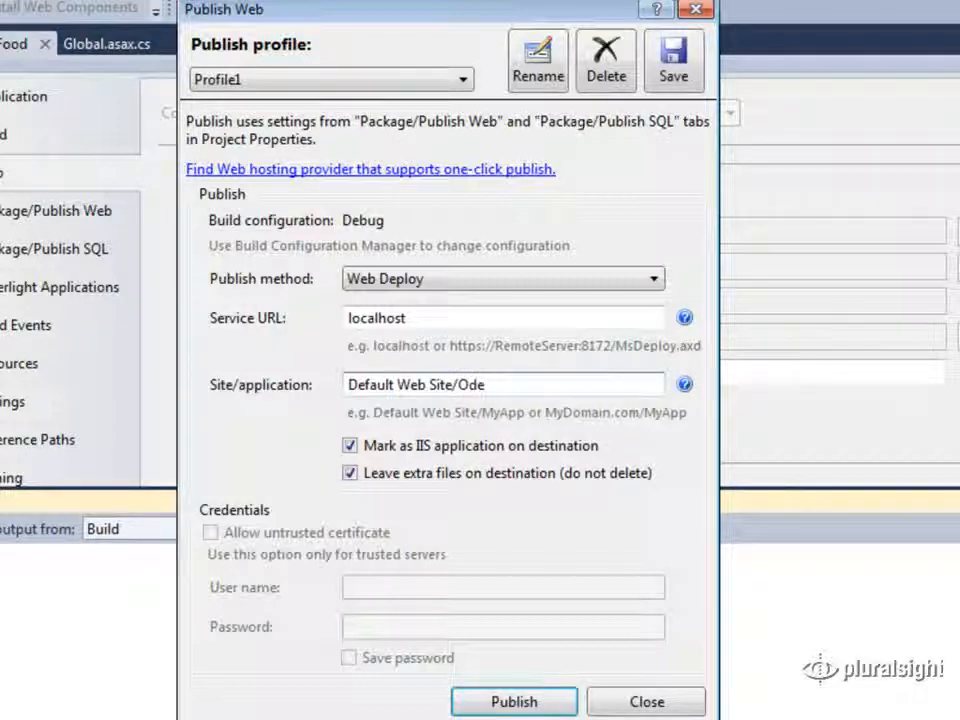
key("BackSpace")
key("BackSpace")
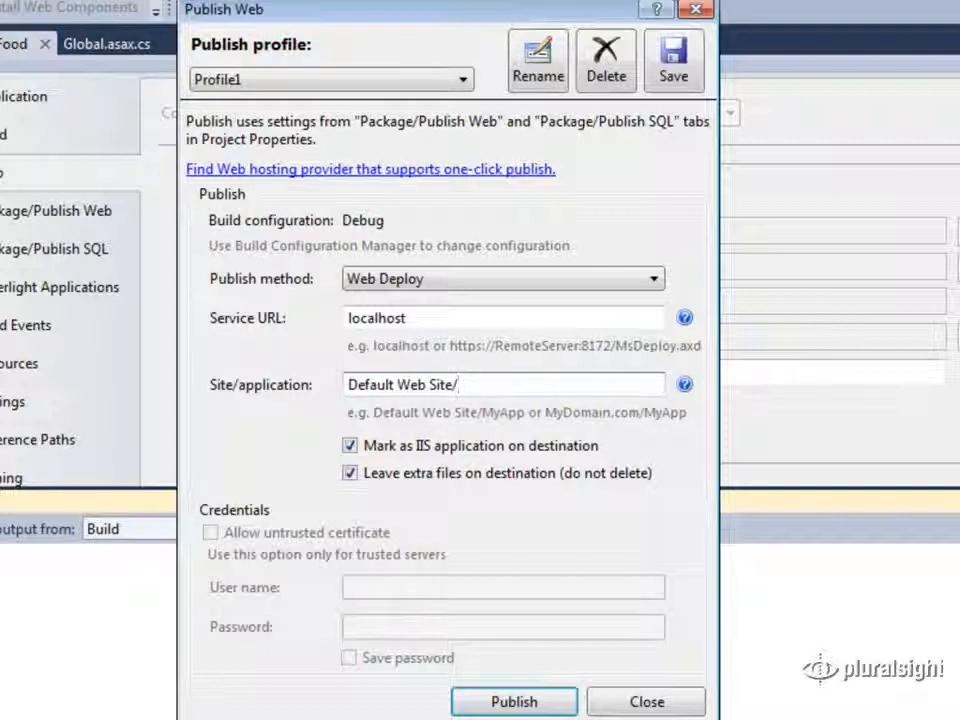
Step: Publish the OdeToFood project to Default Web Site/ on localhost with Web Deploy
left_click(500, 702)
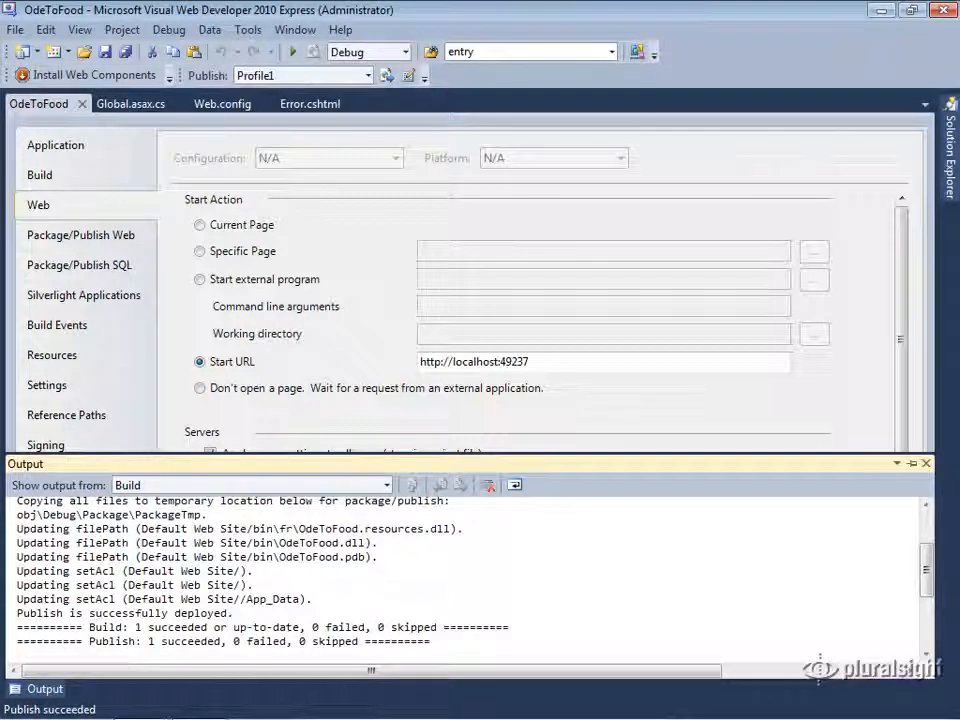
left_click(84, 712)
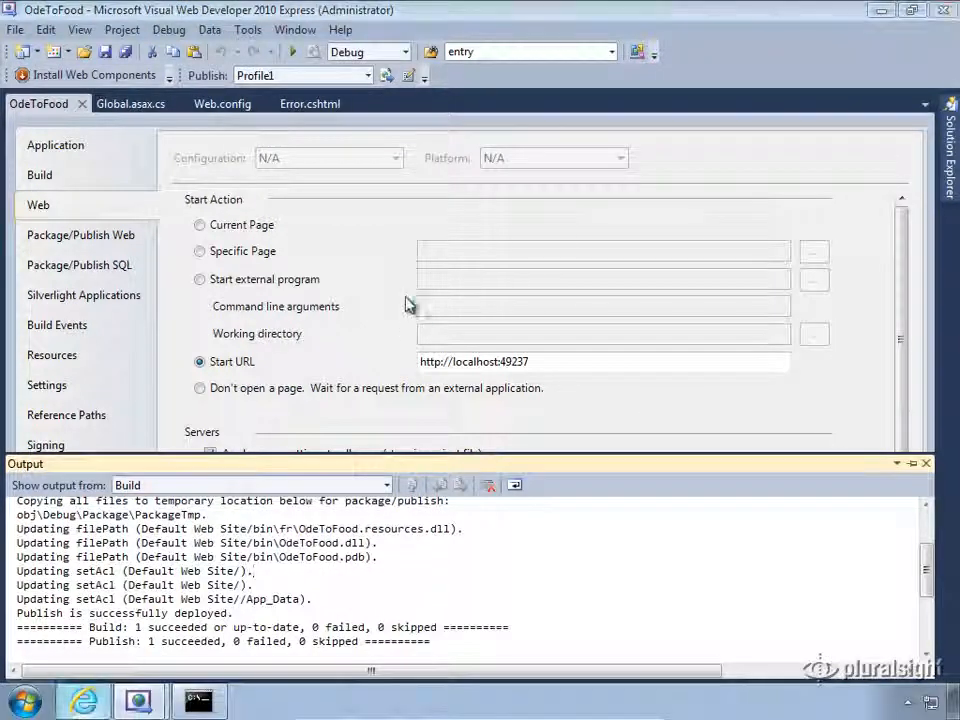
left_click(333, 148)
triple_click(333, 148)
type("http:/")
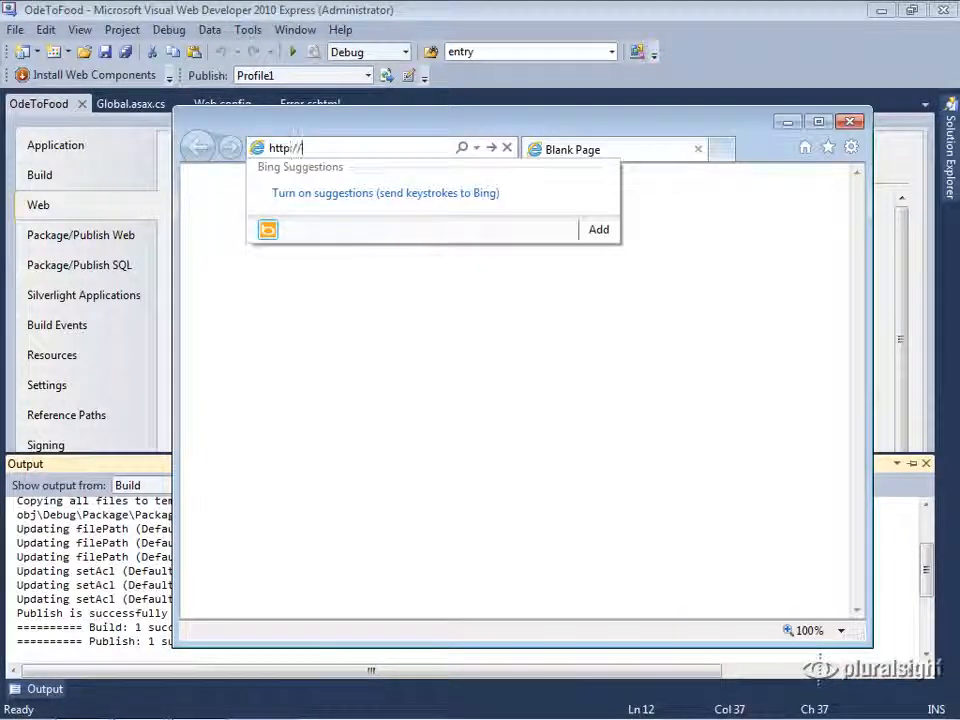
type("/lo")
key("Return")
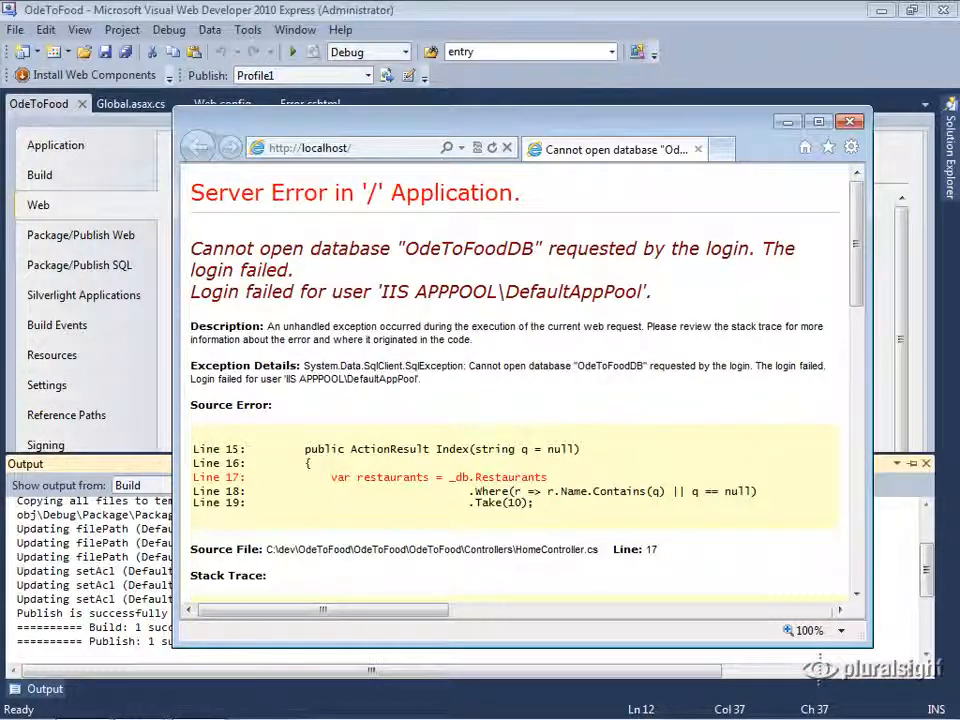
Step: Show processes from all users in Task Manager and compare the w3wp.exe account with the user named in the browser's login error
right_click(289, 707)
left_click(322, 648)
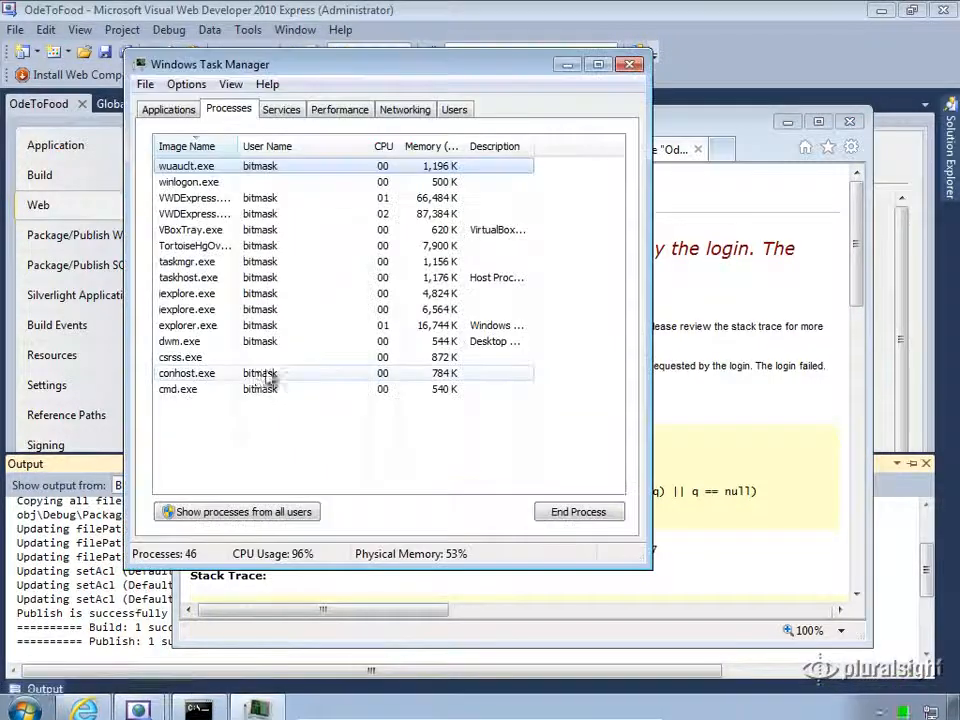
left_click(246, 514)
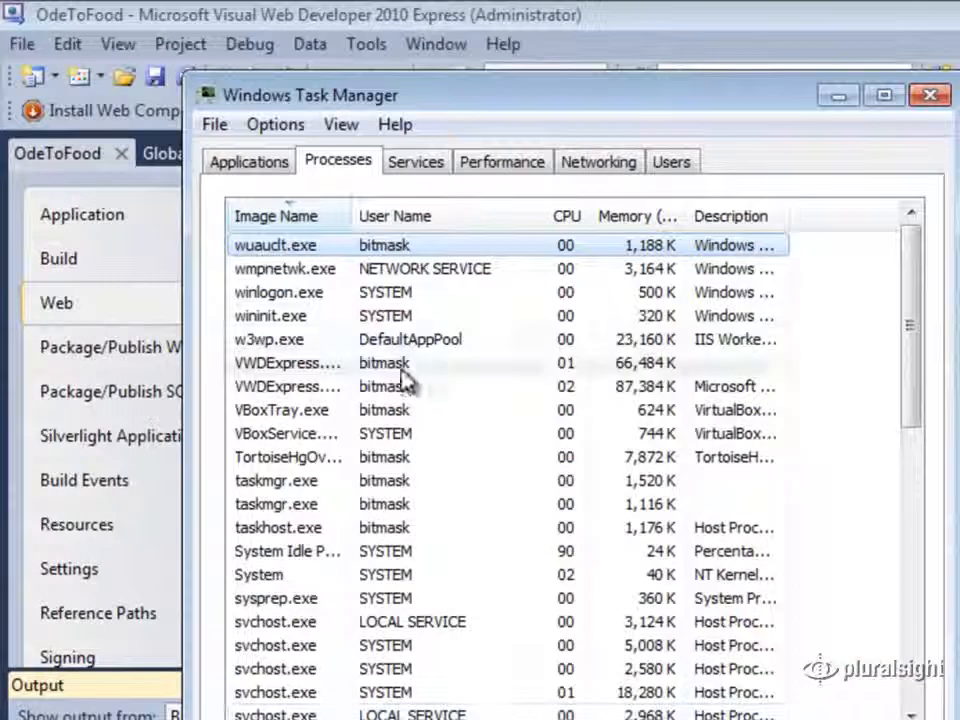
left_click(293, 341)
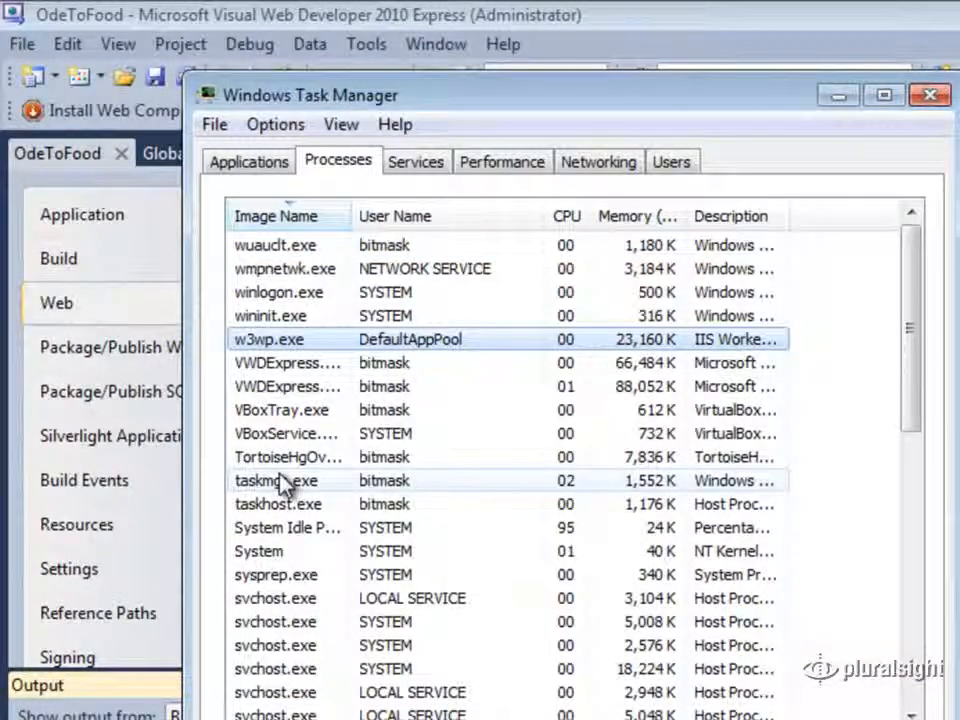
left_click_drag(788, 215, 877, 218)
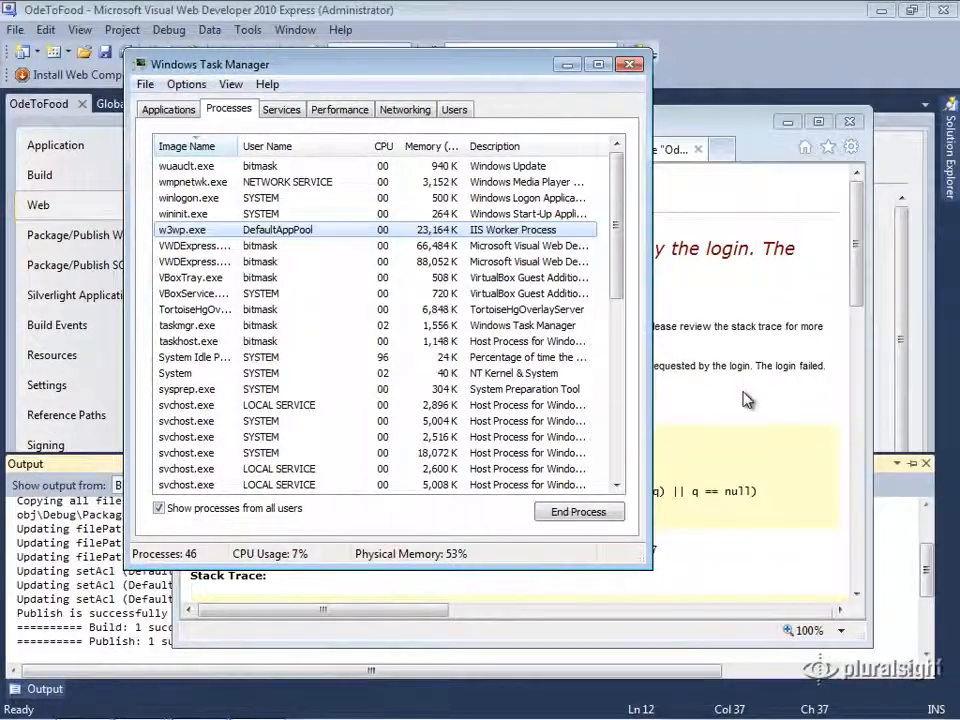
left_click(745, 400)
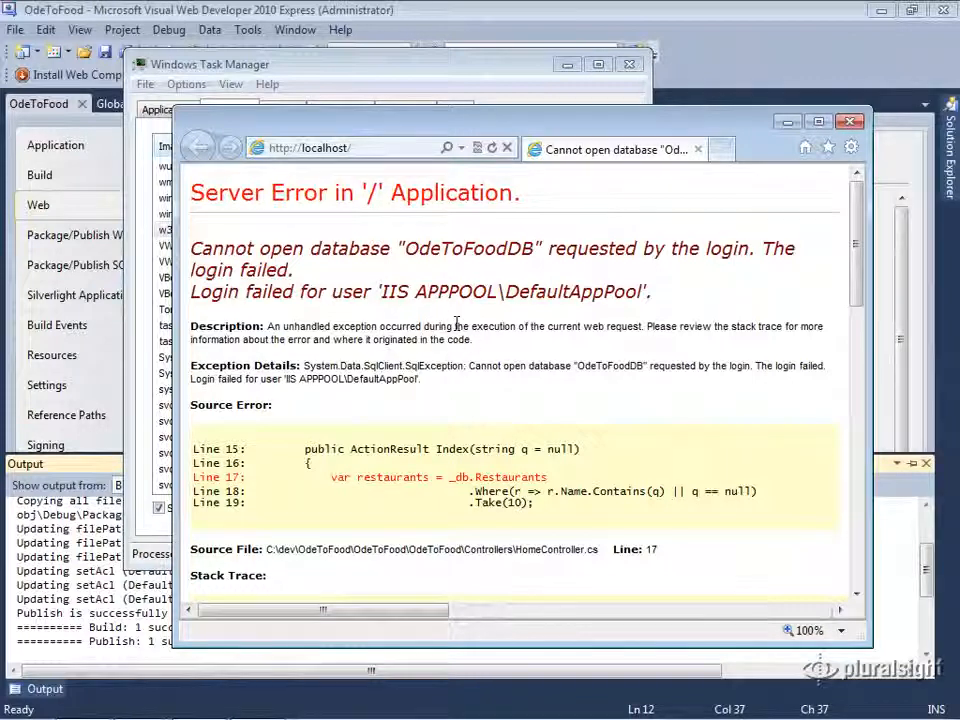
double_click(575, 291)
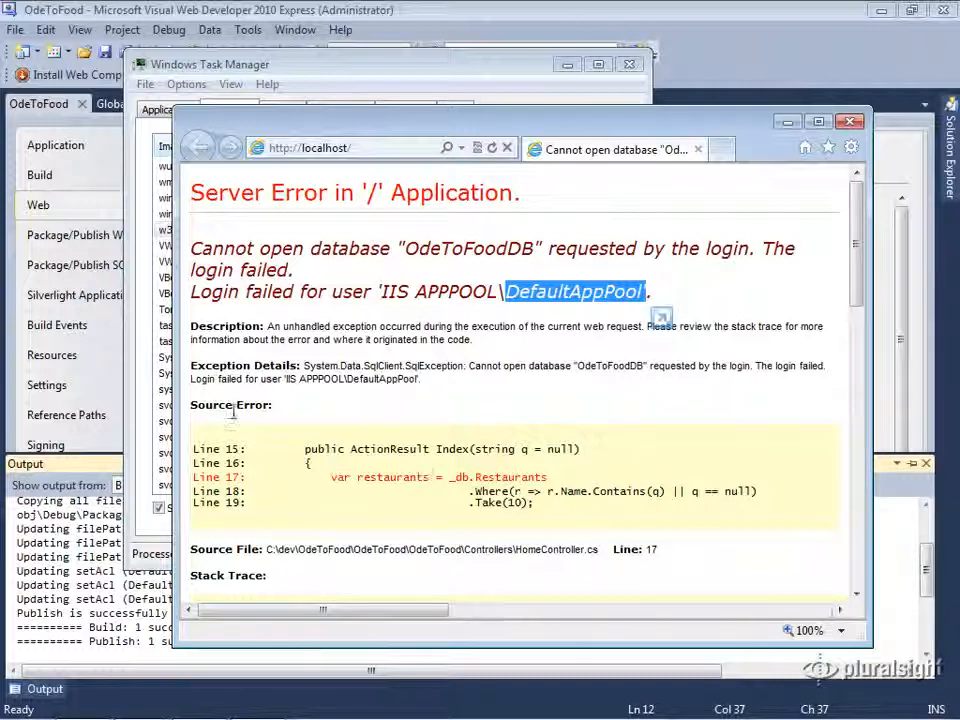
Step: Switch to the command prompt and change its working directory to \dev\OdeToFood\OdeToFood\OdeToFood\sql
left_click(198, 700)
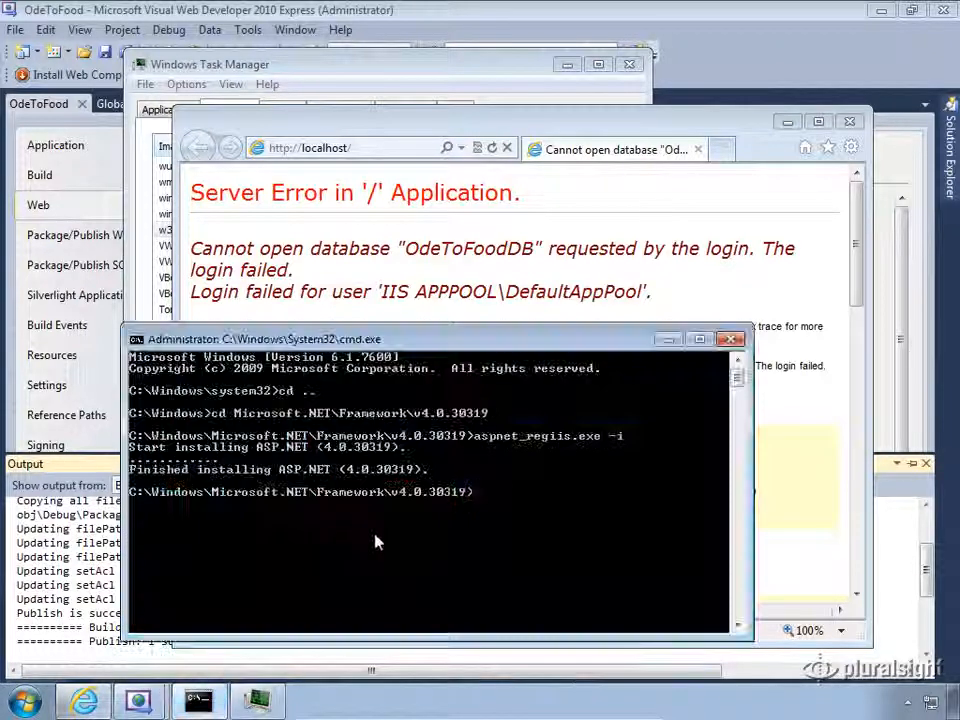
type("cd \\")
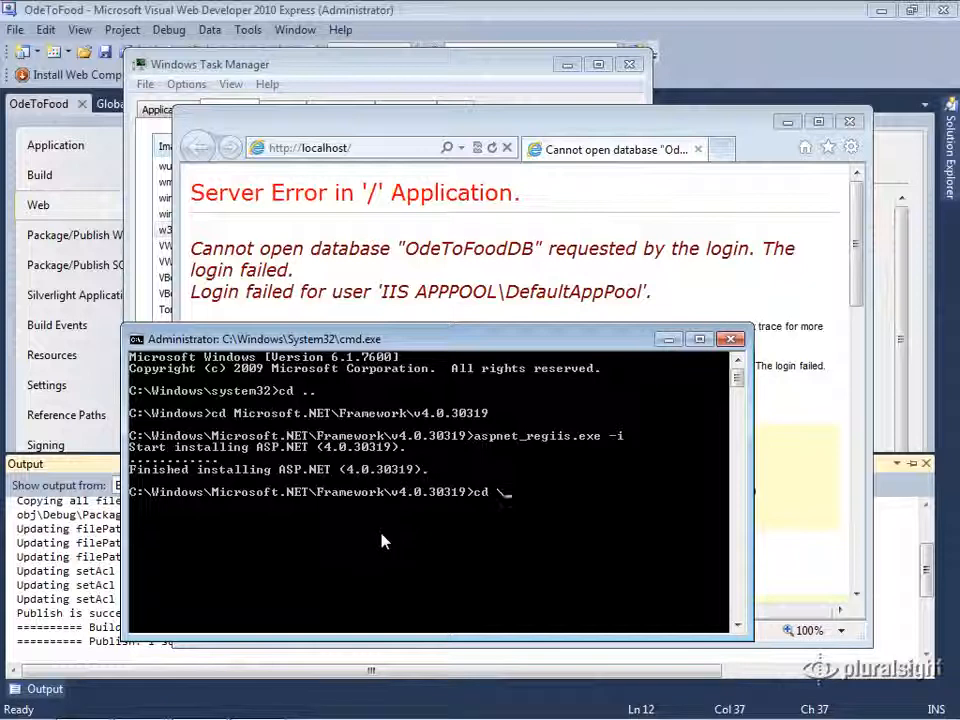
type("dev\\OdeToFood\\ode\\")
key("Tab")
type("\\")
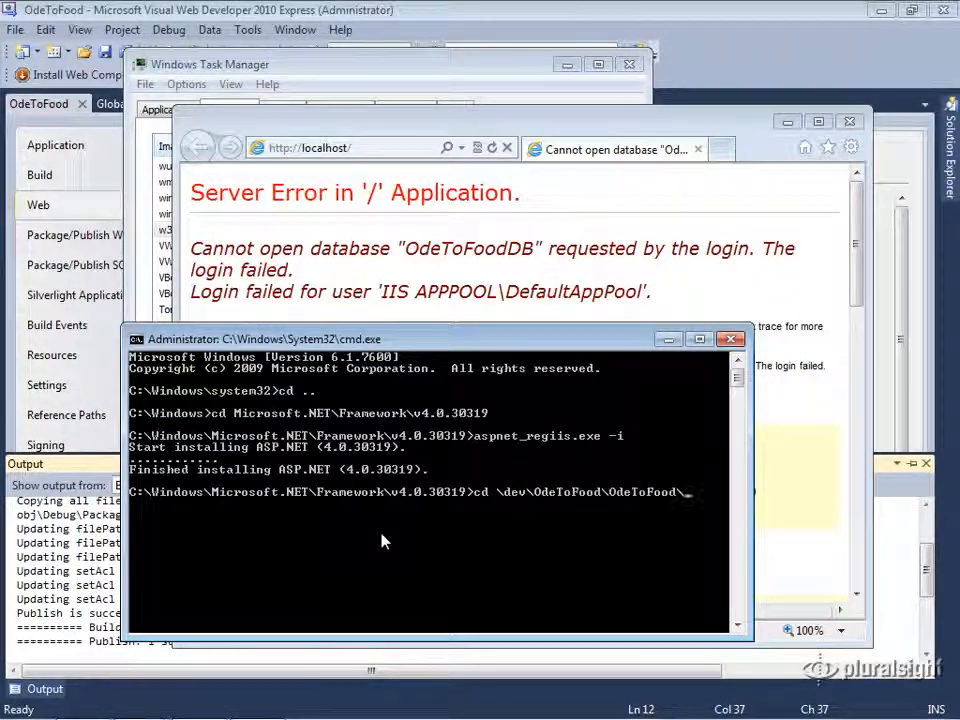
type("ode")
key("Tab")
type("sql")
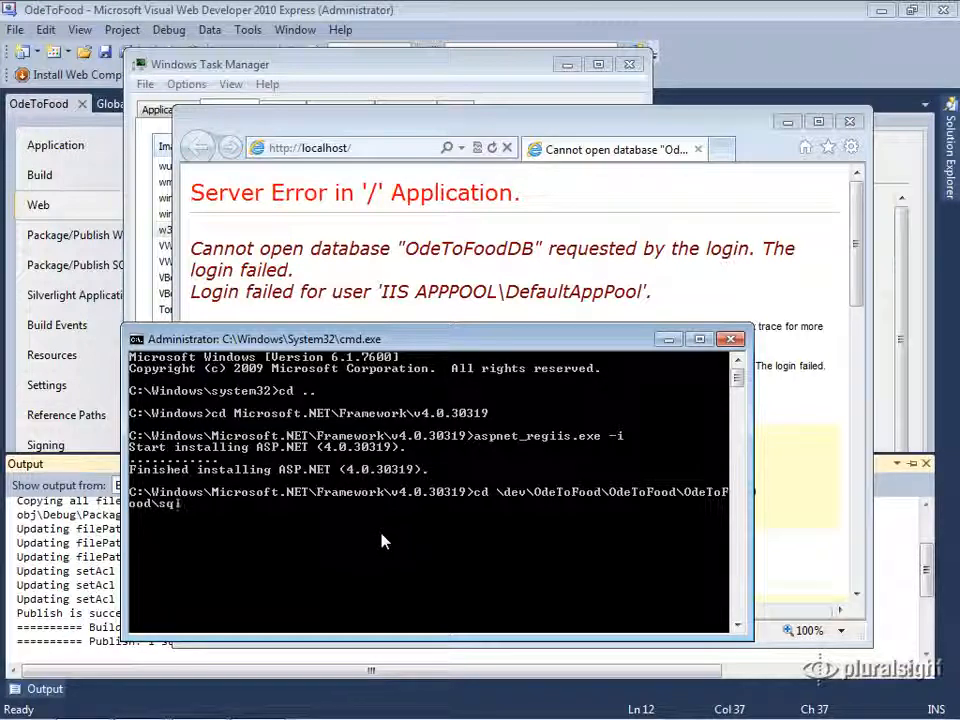
key("Return")
Step: Open grant.sql in Notepad from the command prompt and examine its CREATE LOGIN and CREATE USER statements for the application pool
type("notepad grant.sql")
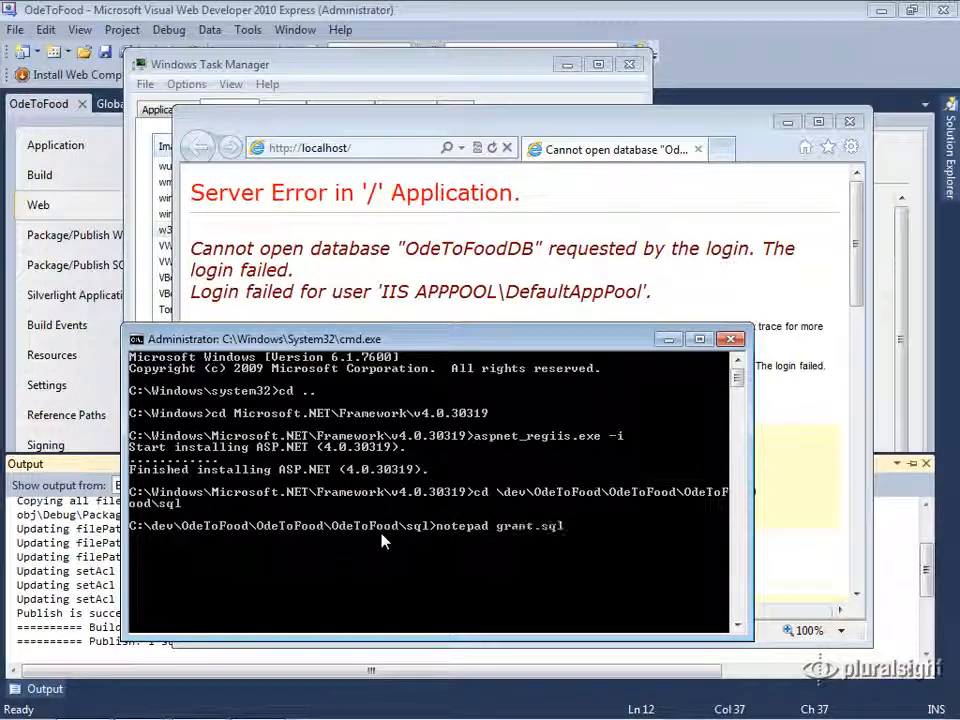
key("Return")
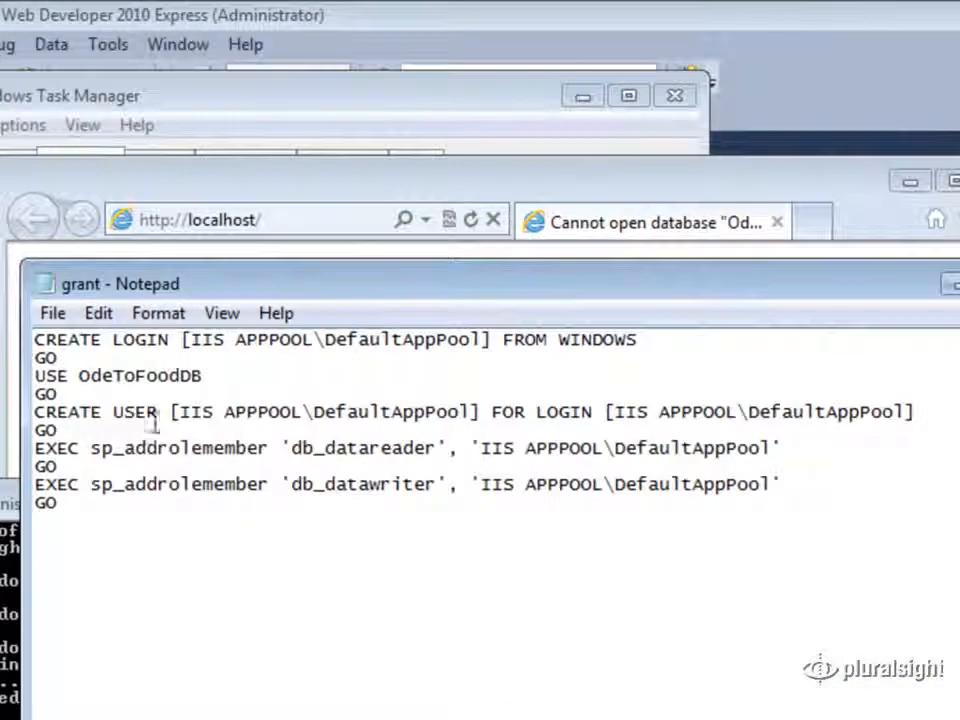
double_click(150, 340)
double_click(433, 340)
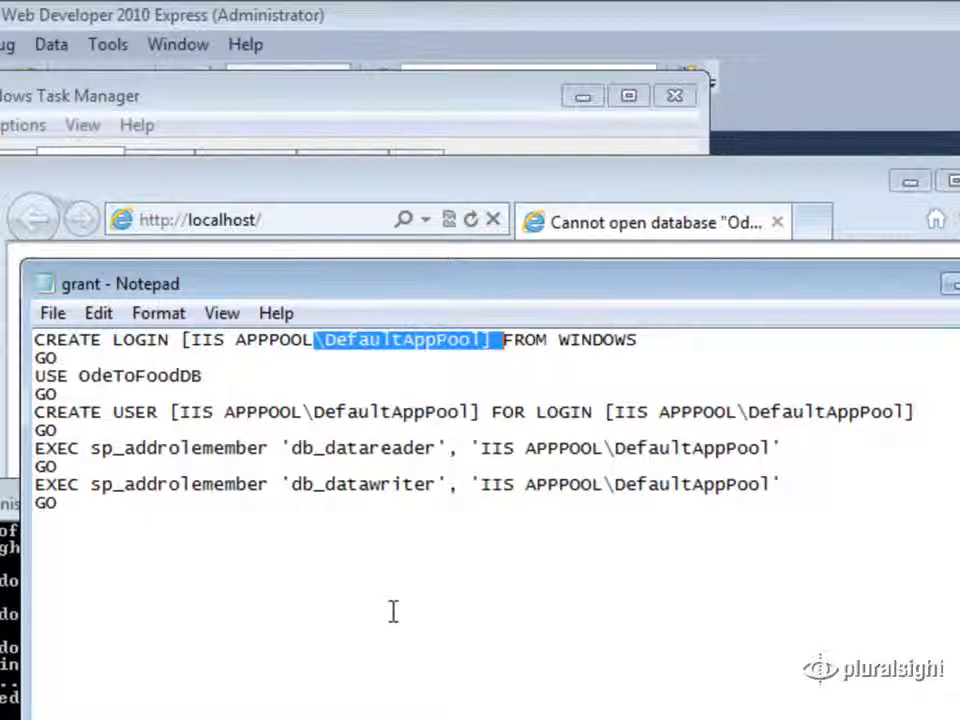
double_click(135, 412)
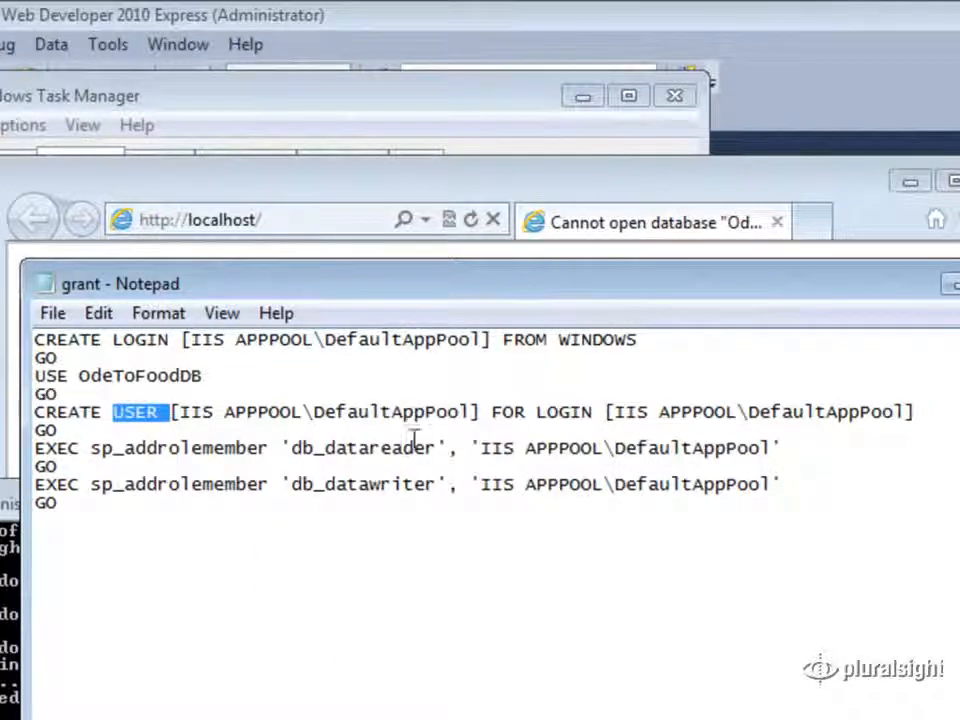
Step: Examine the DefaultAppPool user, the db_datareader and db_datawriter role assignments, and the target database in grant.sql
double_click(424, 412)
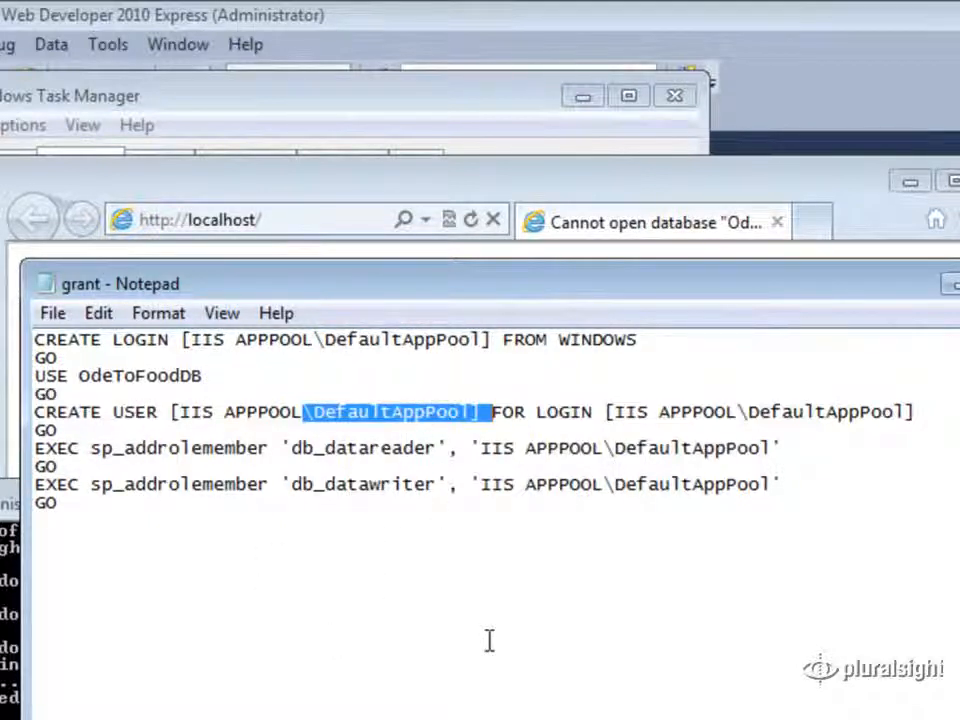
left_click_drag(292, 448, 438, 452)
left_click_drag(292, 485, 437, 484)
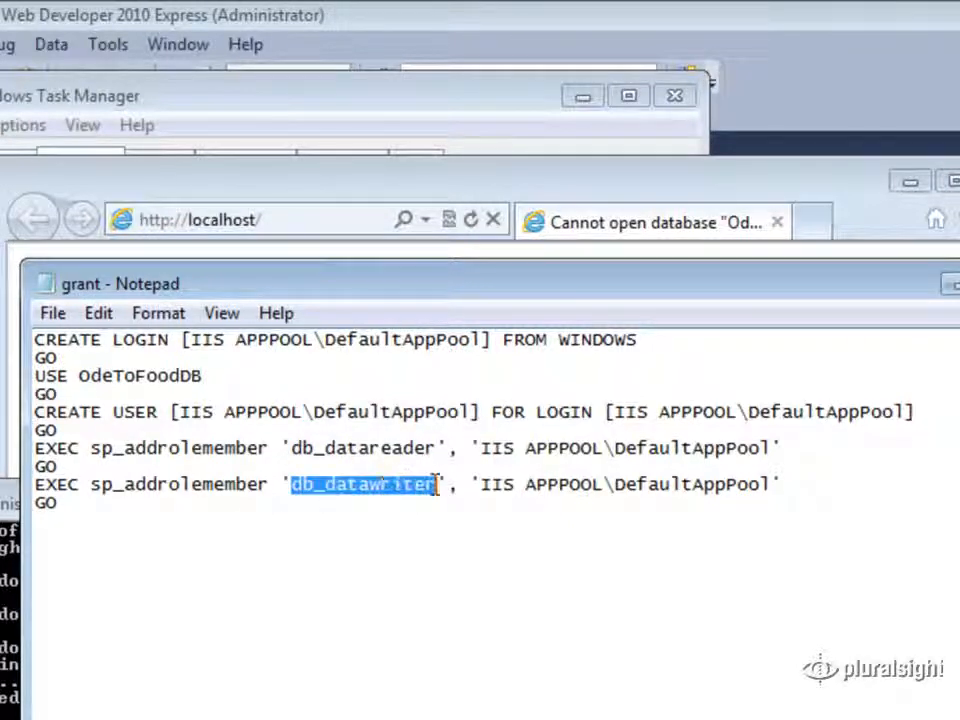
double_click(168, 378)
left_click(264, 697)
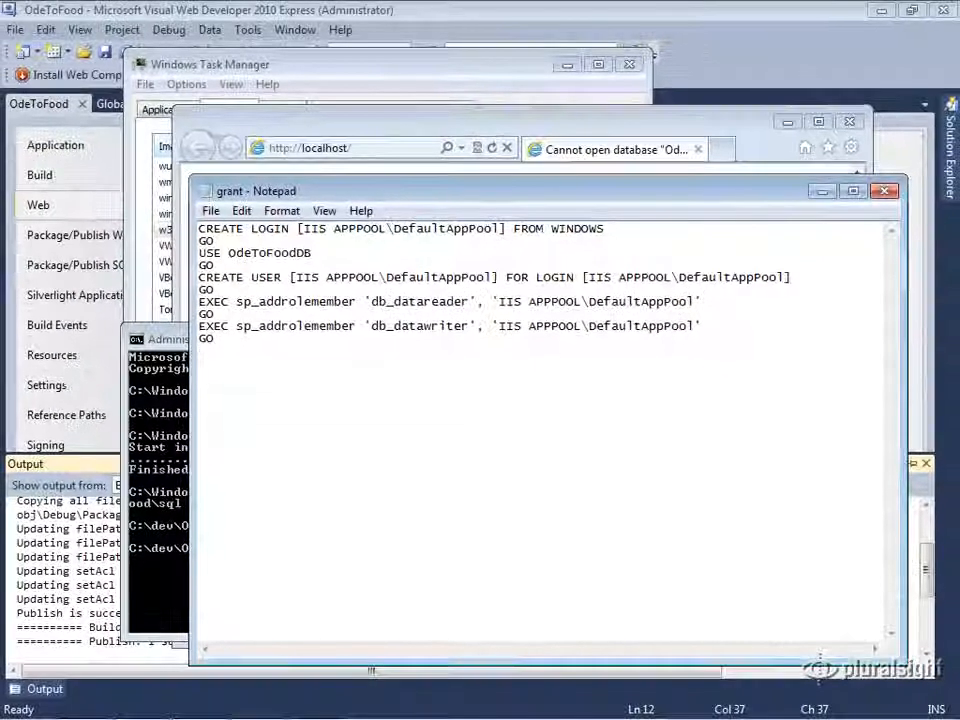
Step: Switch to the command prompt and run grant.sql against the .\SQLEXPRESS server with sqlcmd, using the -S and -i options
left_click(148, 505)
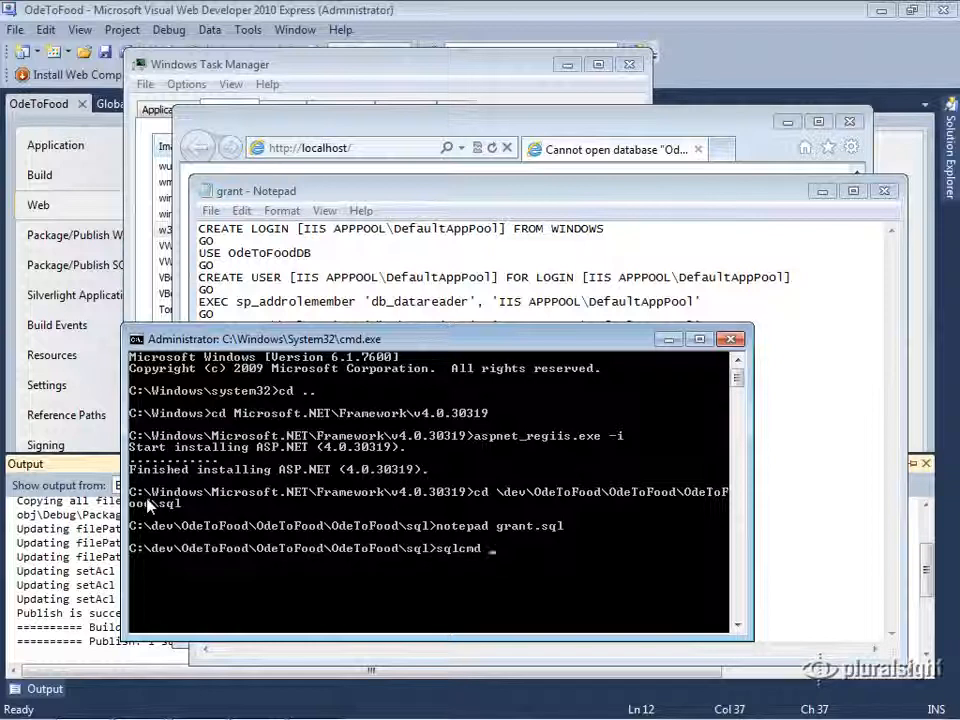
type("sqlcmd -S .\\SQLEXPRESS -")
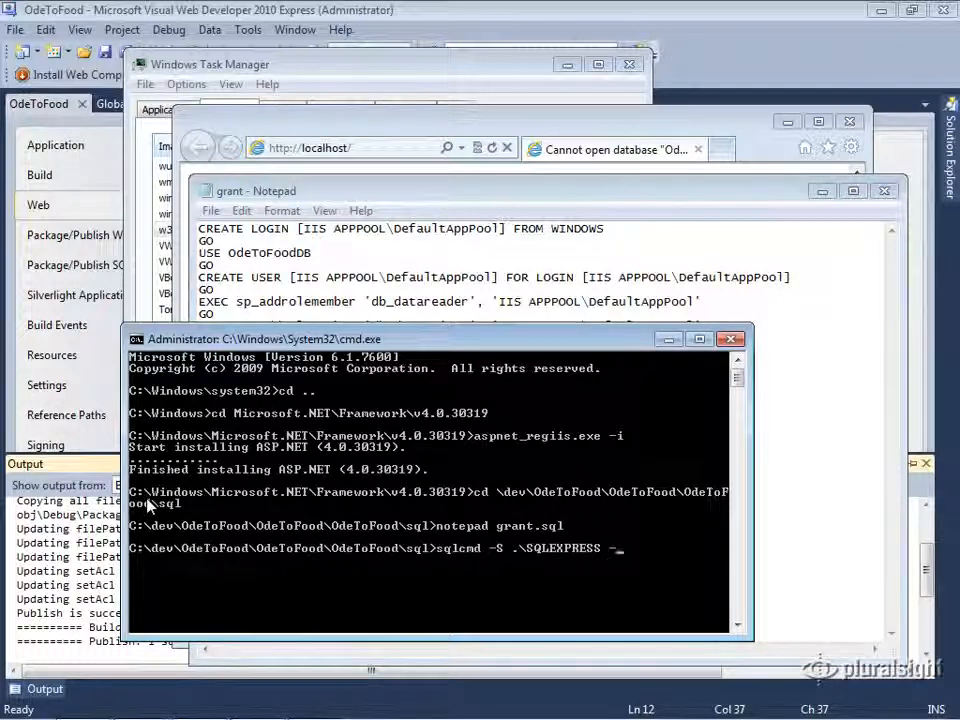
type("u")
type(" grant.sql")
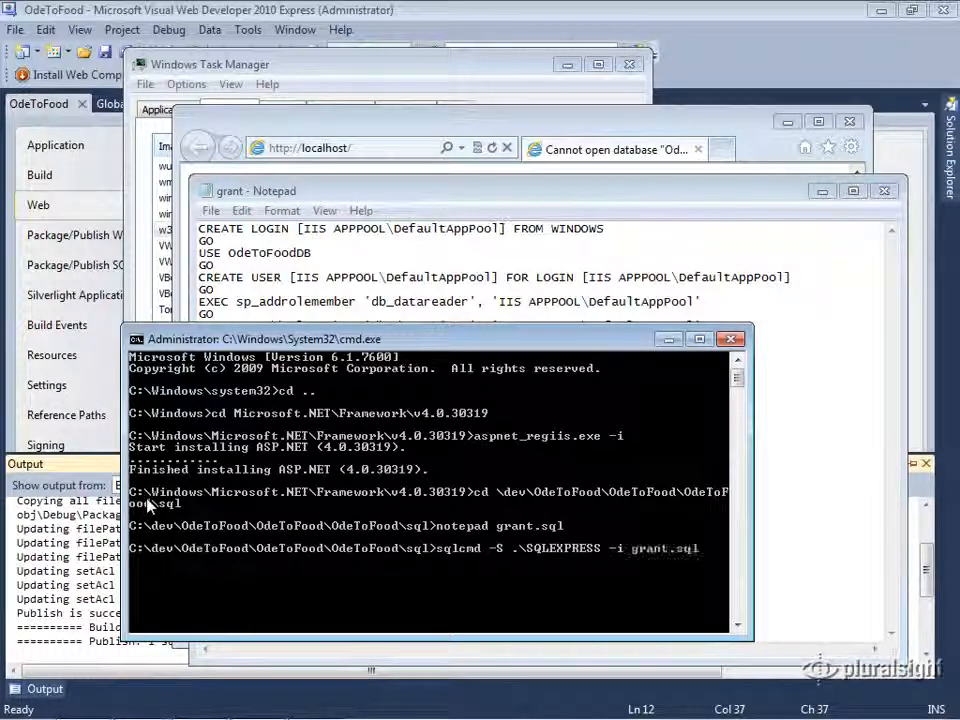
key("Return")
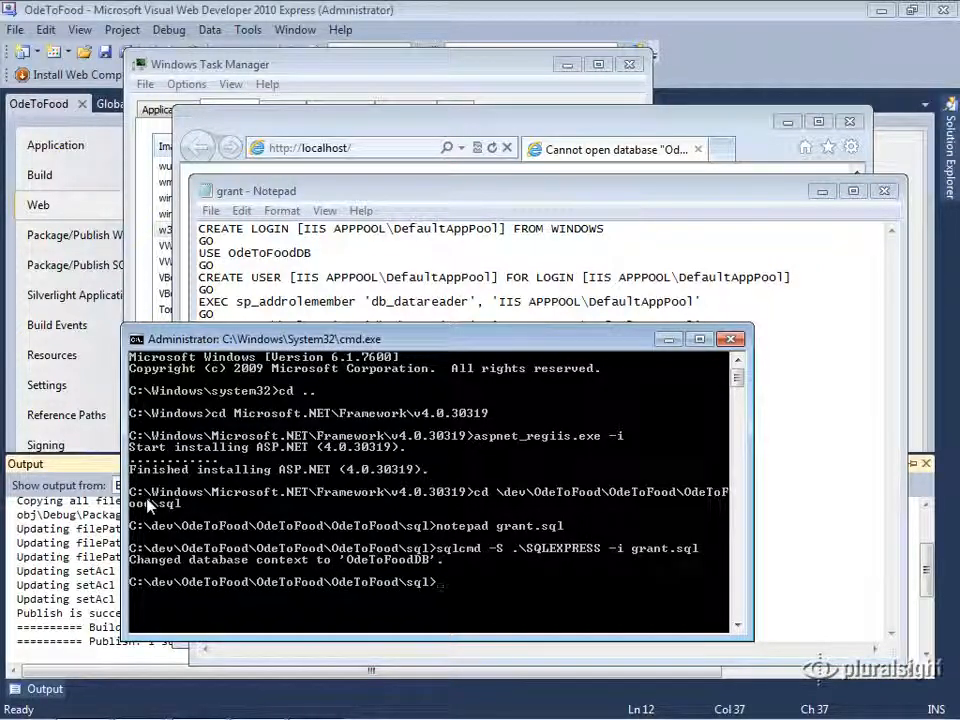
left_click(312, 158)
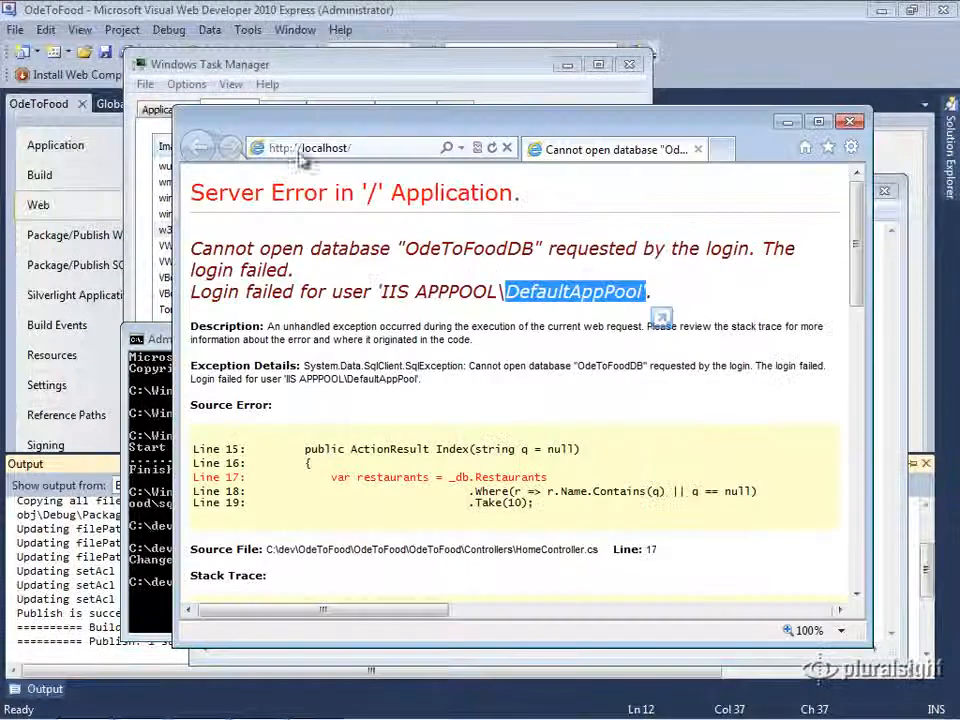
left_click(491, 148)
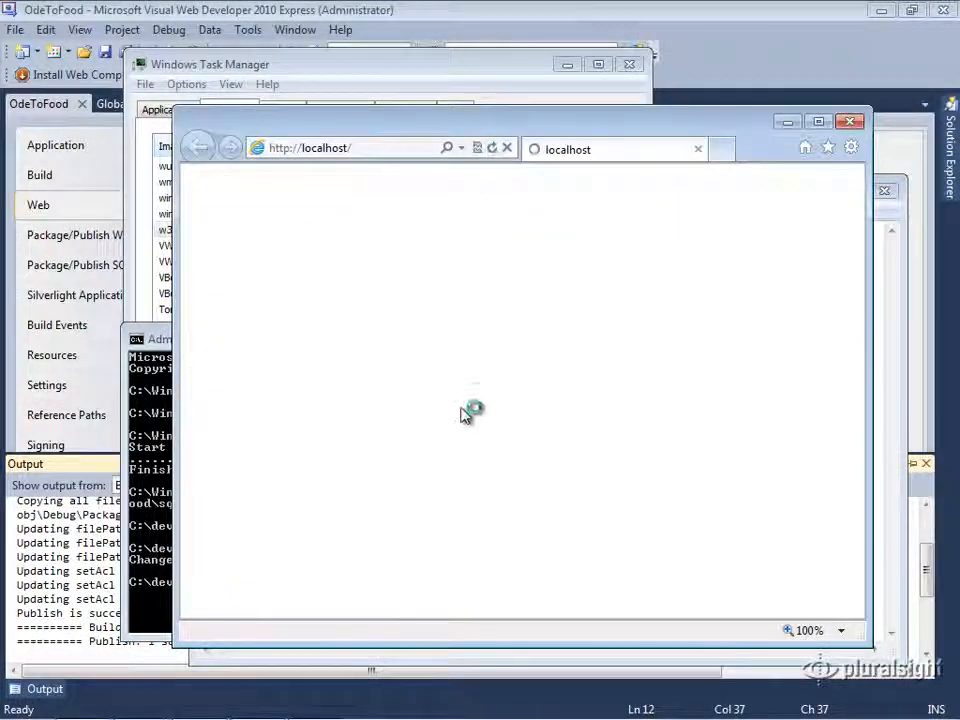